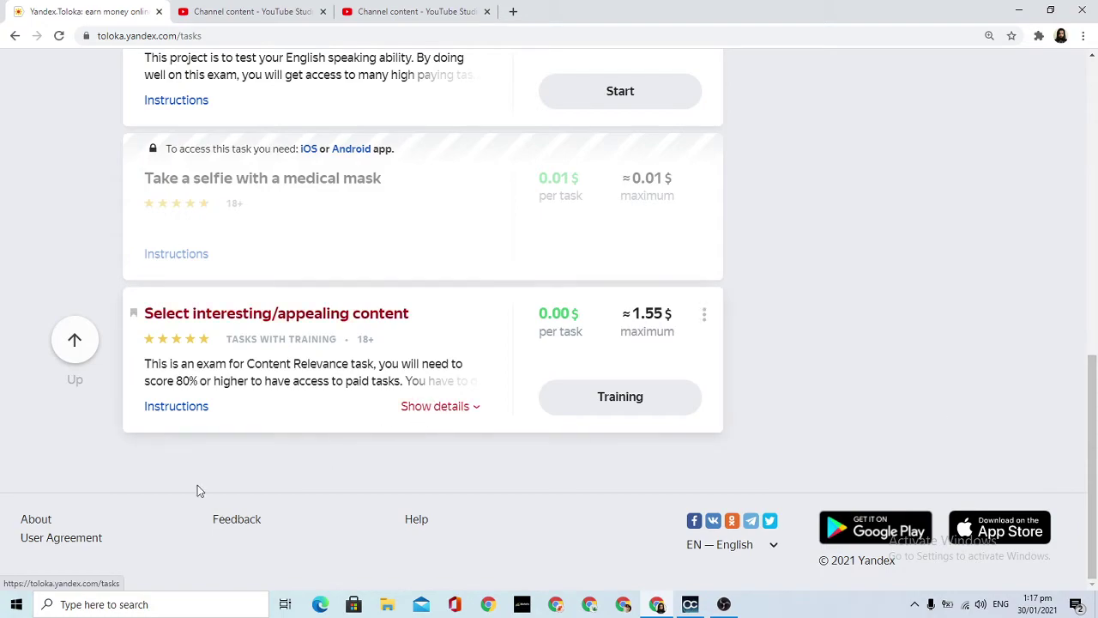
Step: Open the Select interesting/appealing content instructions and scroll down to the criteria table
{"action": "left_click", "coordinate": [181, 406]}
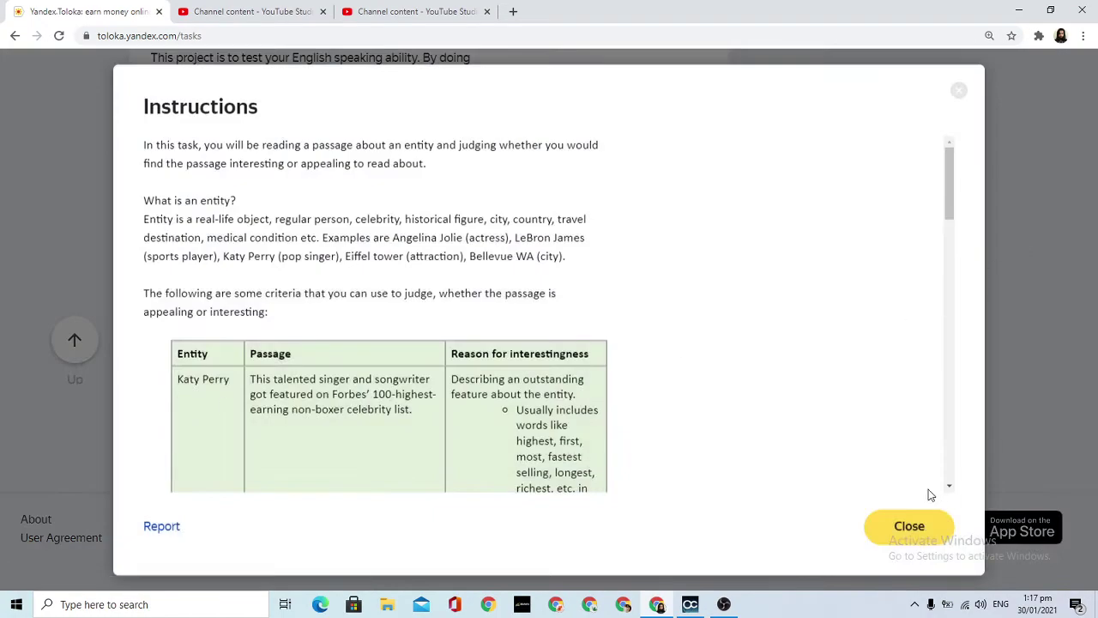
{"action": "left_click_drag", "start_coordinate": [954, 166], "coordinate": [941, 127]}
{"action": "left_click", "coordinate": [901, 537]}
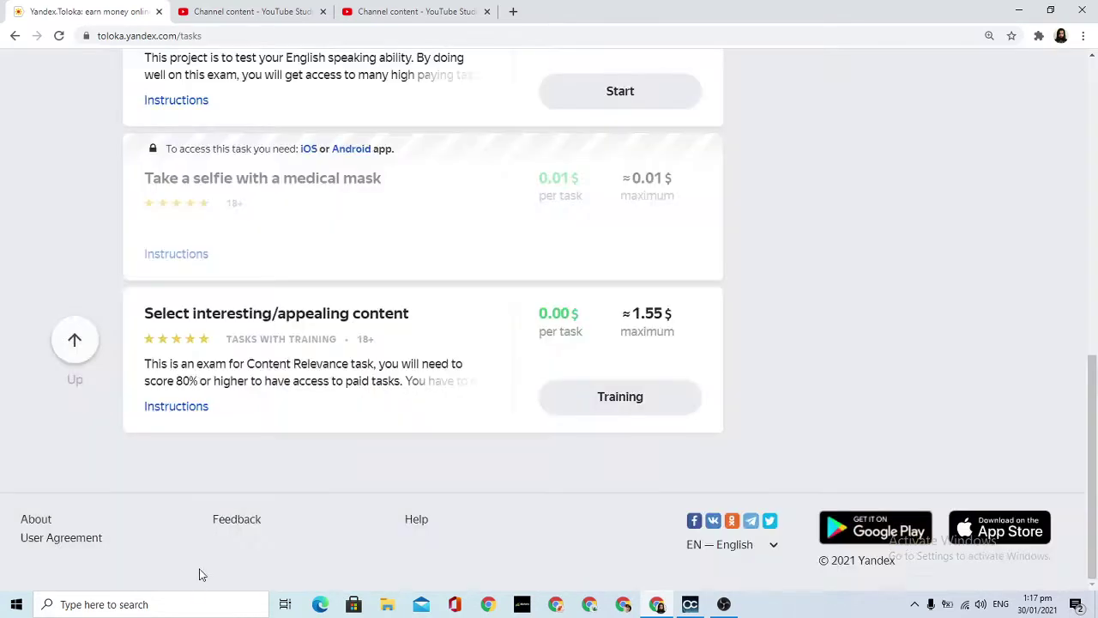
{"action": "mouse_move", "coordinate": [194, 364]}
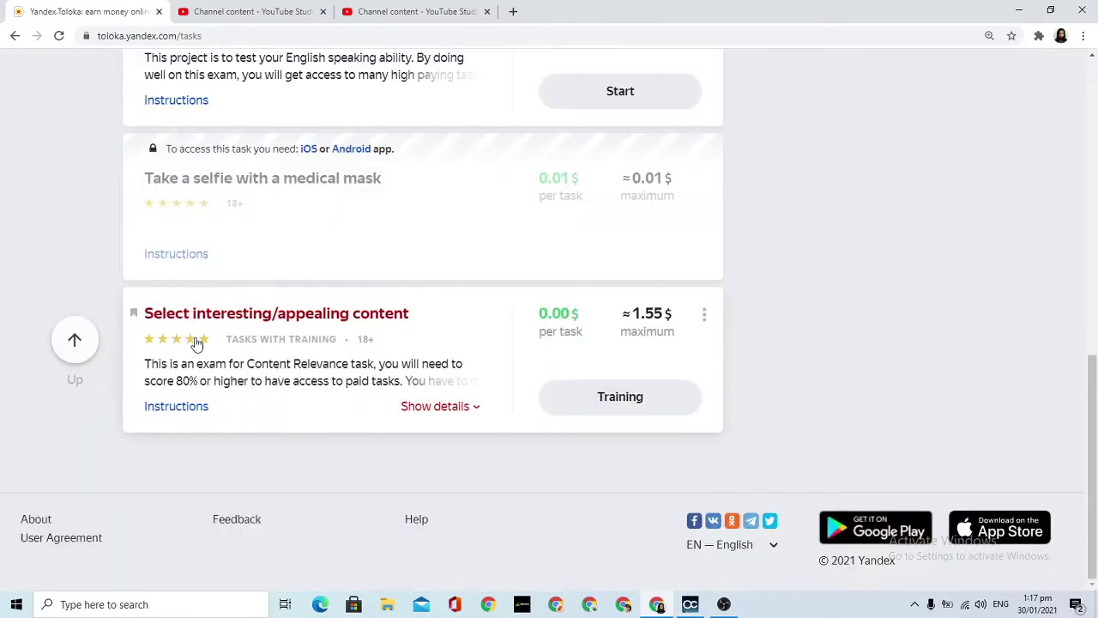
{"action": "left_click", "coordinate": [180, 412]}
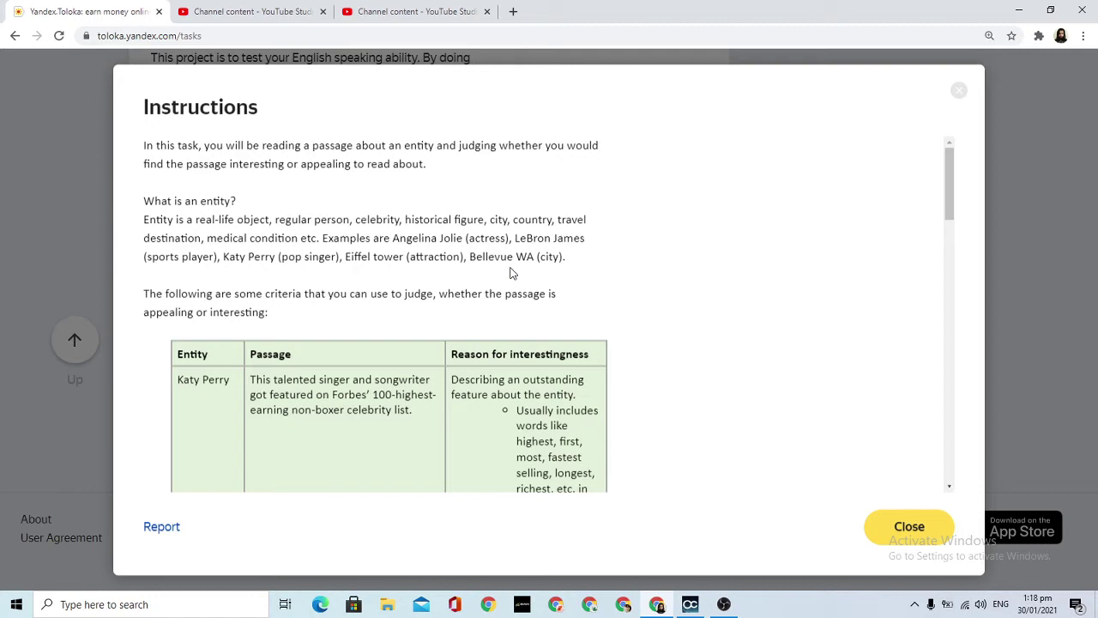
{"action": "scroll", "coordinate": [510, 273], "scroll_direction": "down", "scroll_amount": 1}
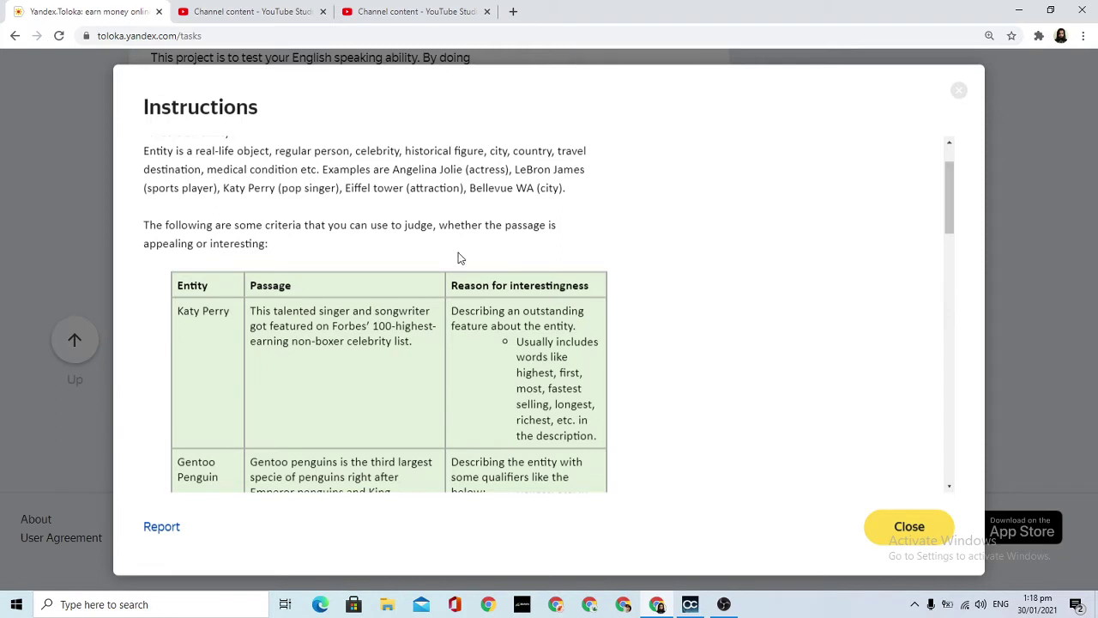
{"action": "scroll", "coordinate": [244, 266], "scroll_direction": "down", "scroll_amount": 1}
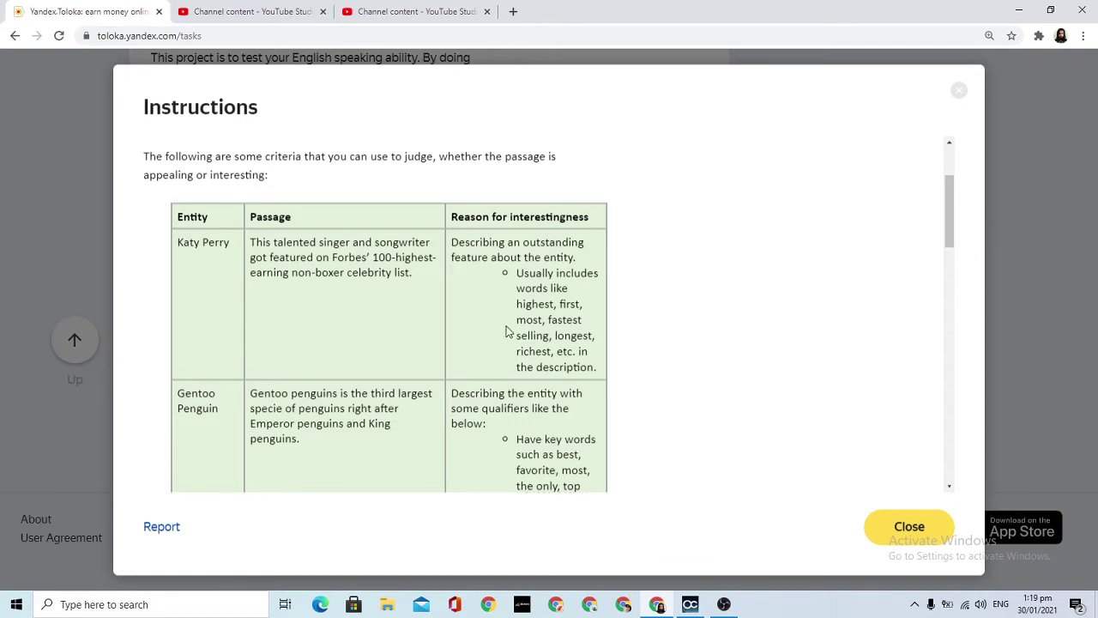
{"action": "scroll", "coordinate": [506, 331], "scroll_direction": "down", "scroll_amount": 1}
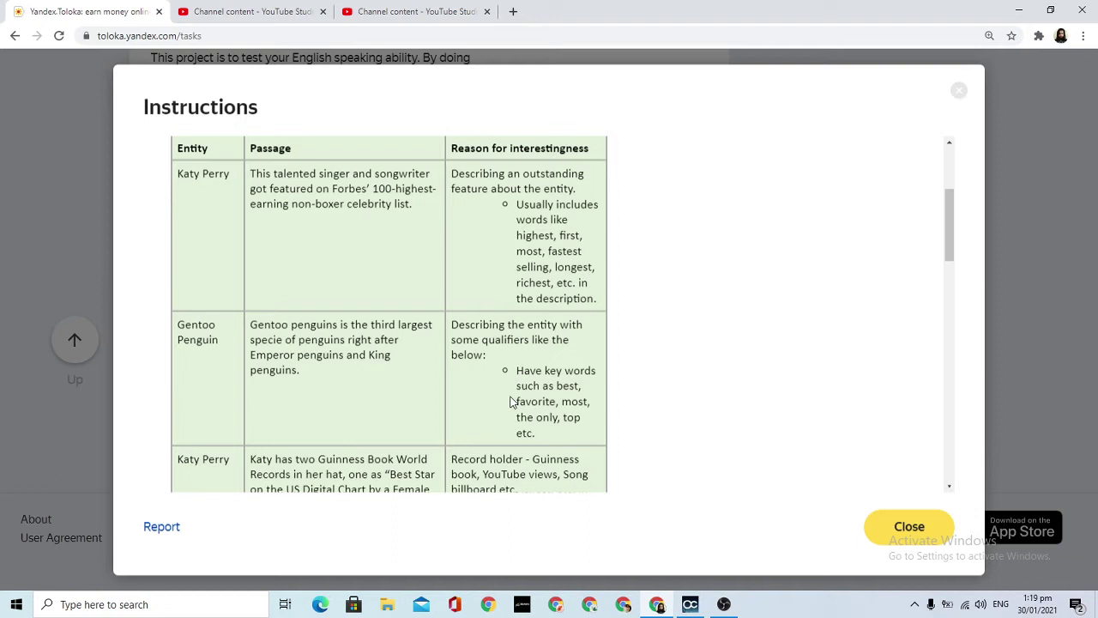
{"action": "scroll", "coordinate": [511, 402], "scroll_direction": "down", "scroll_amount": 1}
{"action": "scroll", "coordinate": [564, 377], "scroll_direction": "down", "scroll_amount": 1}
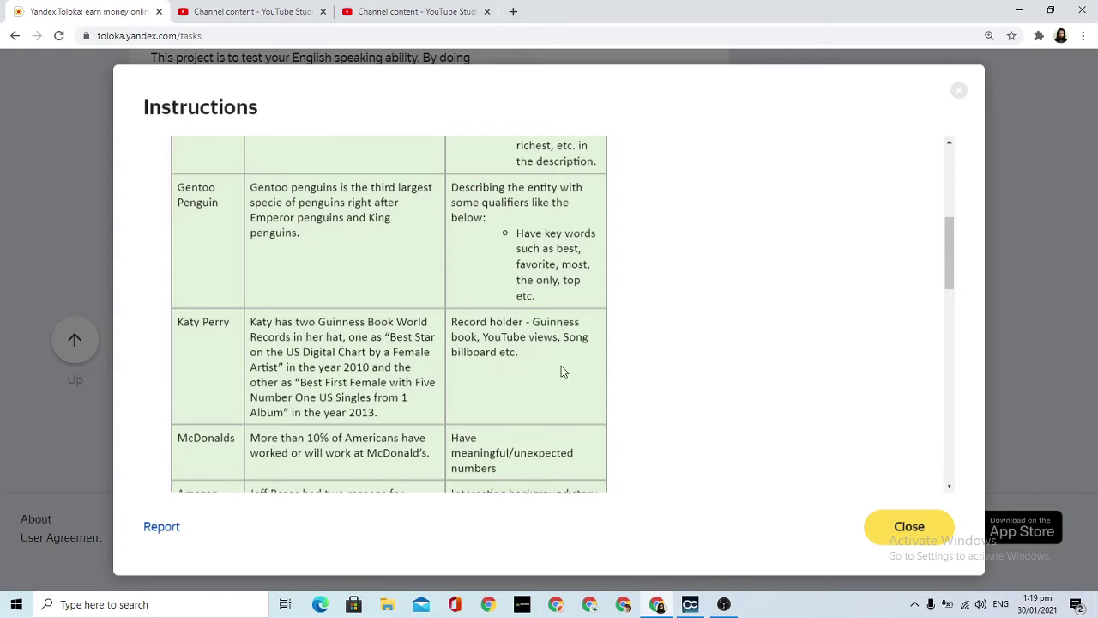
{"action": "scroll", "coordinate": [442, 399], "scroll_direction": "down", "scroll_amount": 2}
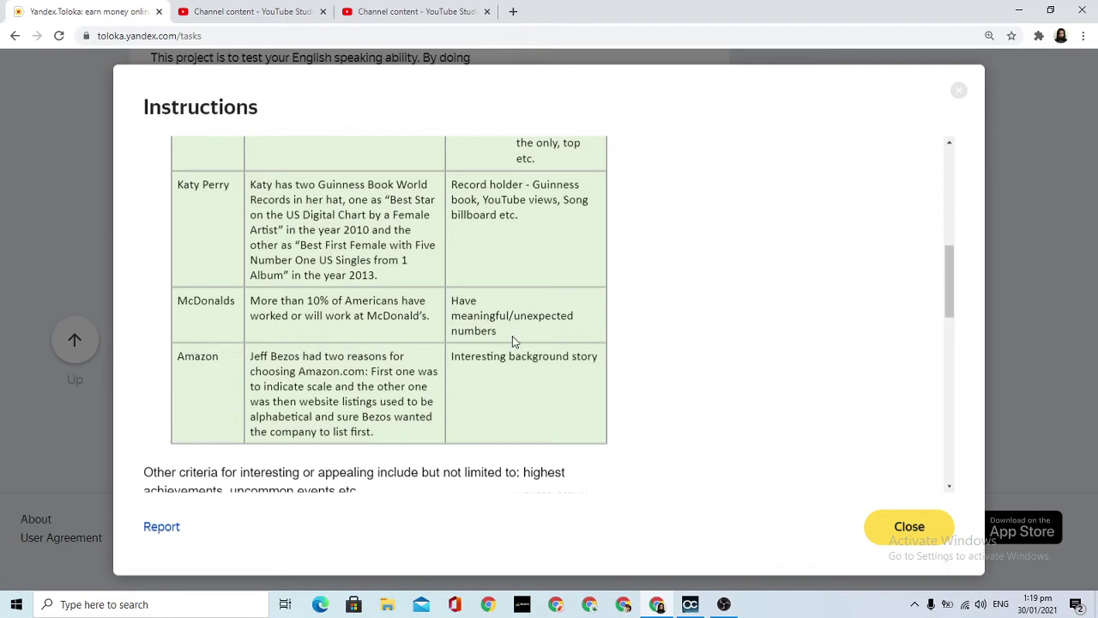
{"action": "scroll", "coordinate": [343, 354], "scroll_direction": "down", "scroll_amount": 1}
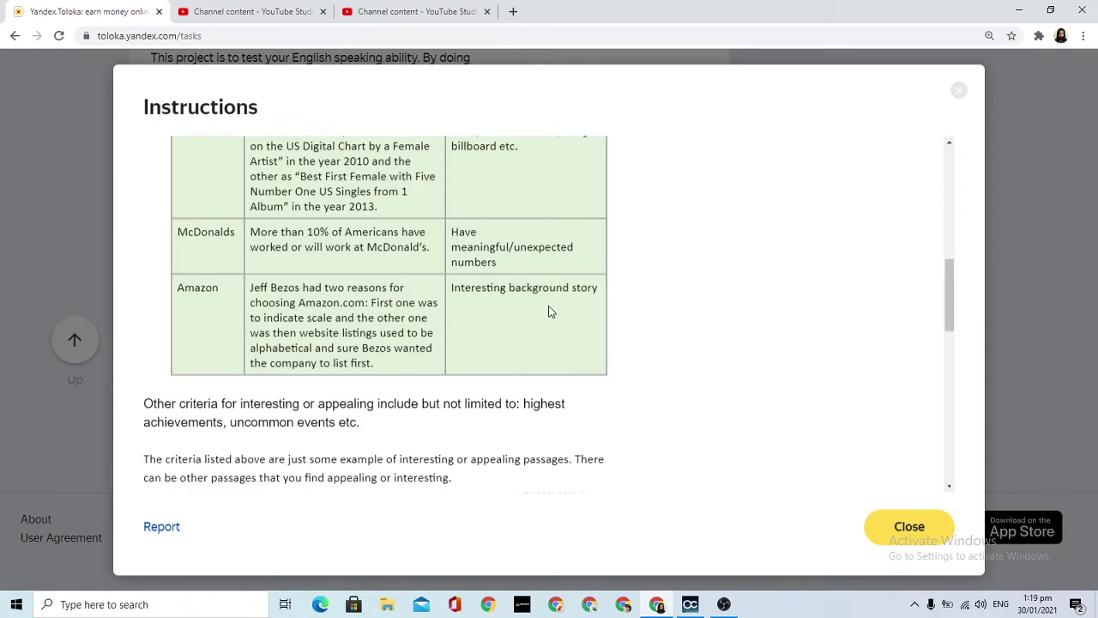
{"action": "scroll", "coordinate": [558, 327], "scroll_direction": "down", "scroll_amount": 2}
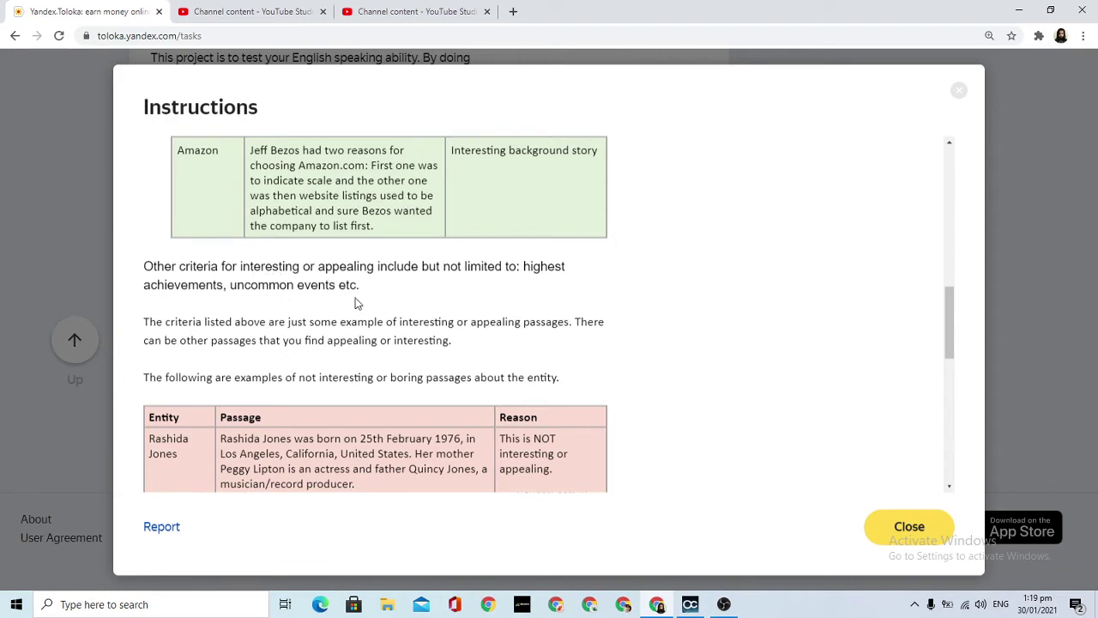
Step: Read through the not-interesting examples to the end, then close the instructions
{"action": "scroll", "coordinate": [342, 312], "scroll_direction": "down", "scroll_amount": 1}
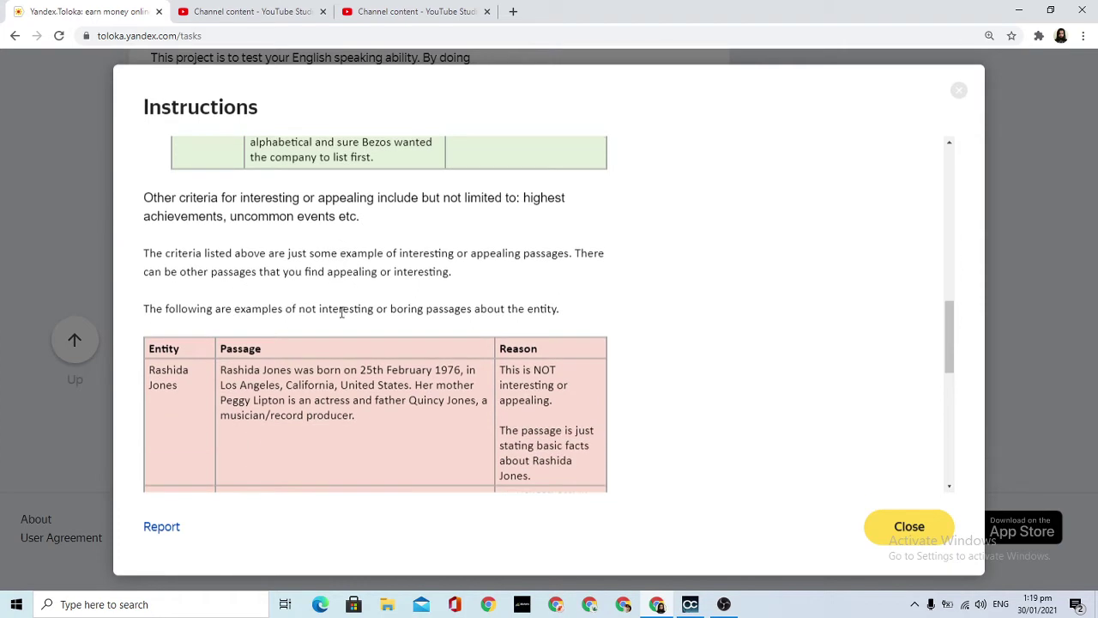
{"action": "scroll", "coordinate": [162, 407], "scroll_direction": "down", "scroll_amount": 1}
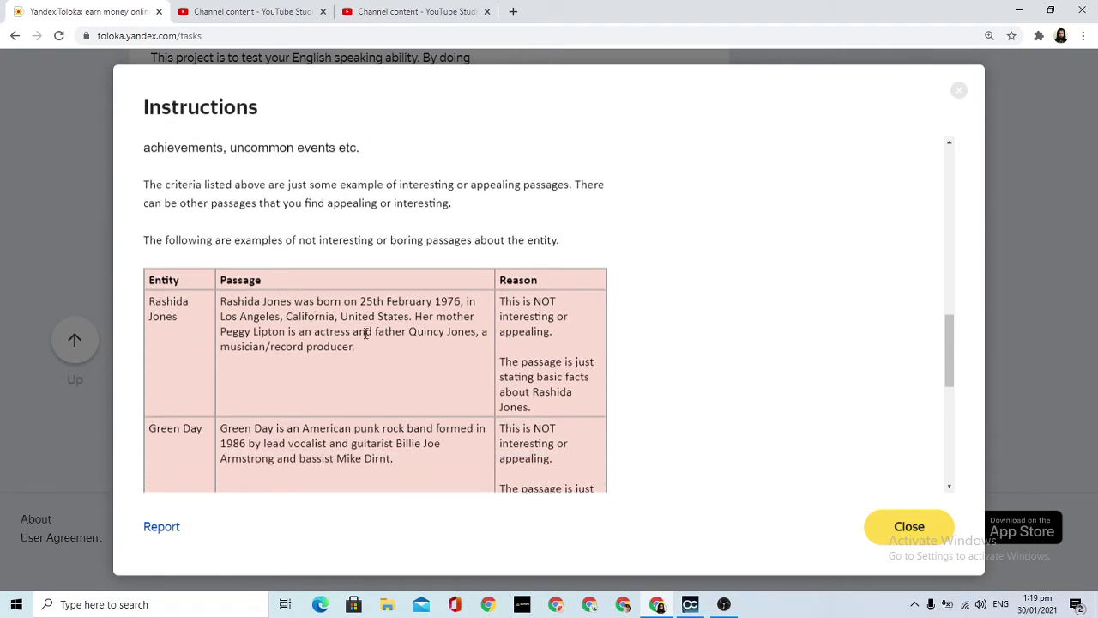
{"action": "scroll", "coordinate": [509, 361], "scroll_direction": "down", "scroll_amount": 1}
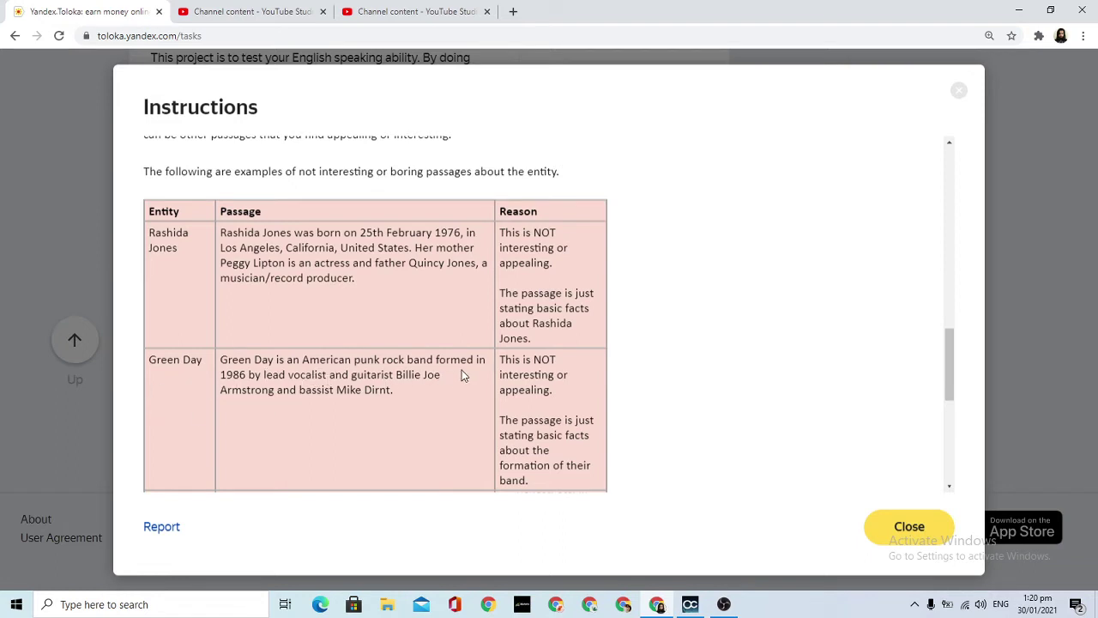
{"action": "scroll", "coordinate": [433, 412], "scroll_direction": "down", "scroll_amount": 1}
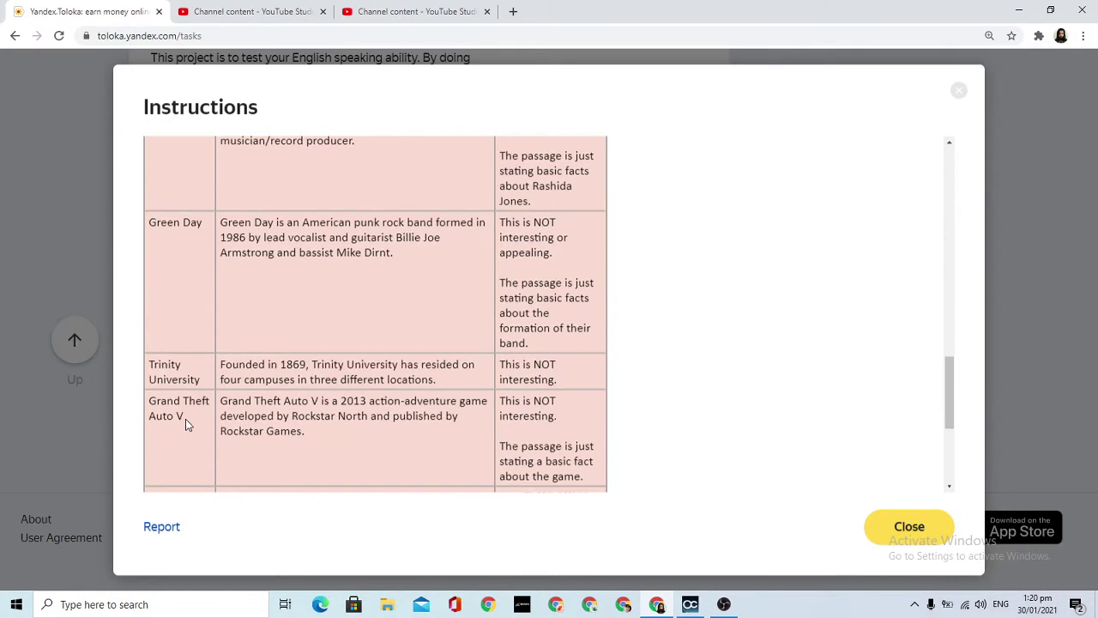
{"action": "scroll", "coordinate": [275, 418], "scroll_direction": "down", "scroll_amount": 1}
{"action": "scroll", "coordinate": [276, 423], "scroll_direction": "down", "scroll_amount": 1}
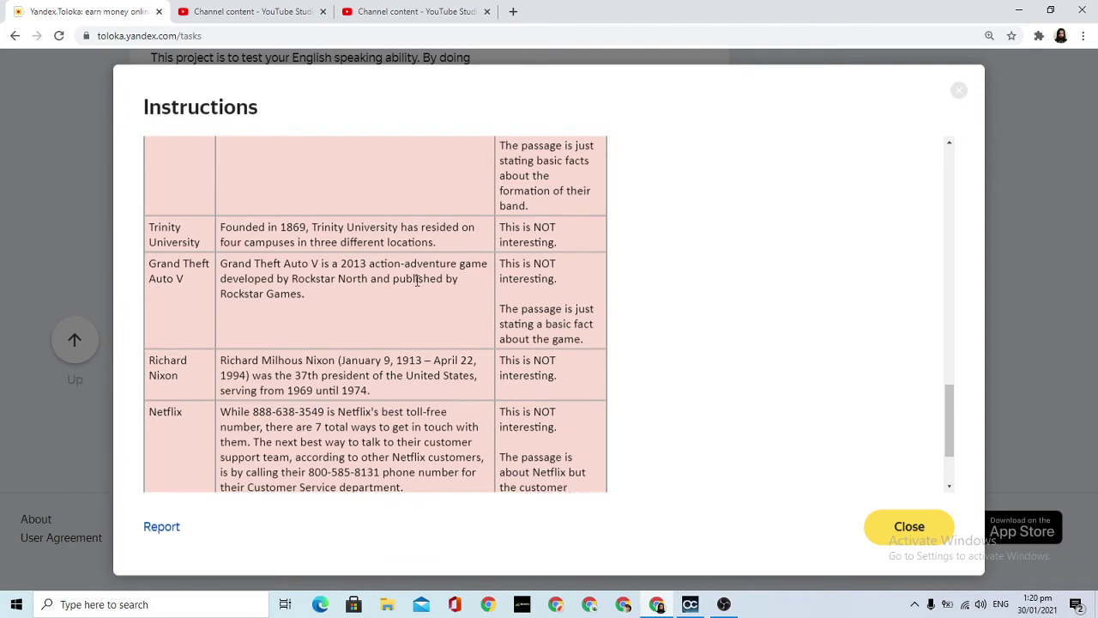
{"action": "scroll", "coordinate": [300, 360], "scroll_direction": "down", "scroll_amount": 1}
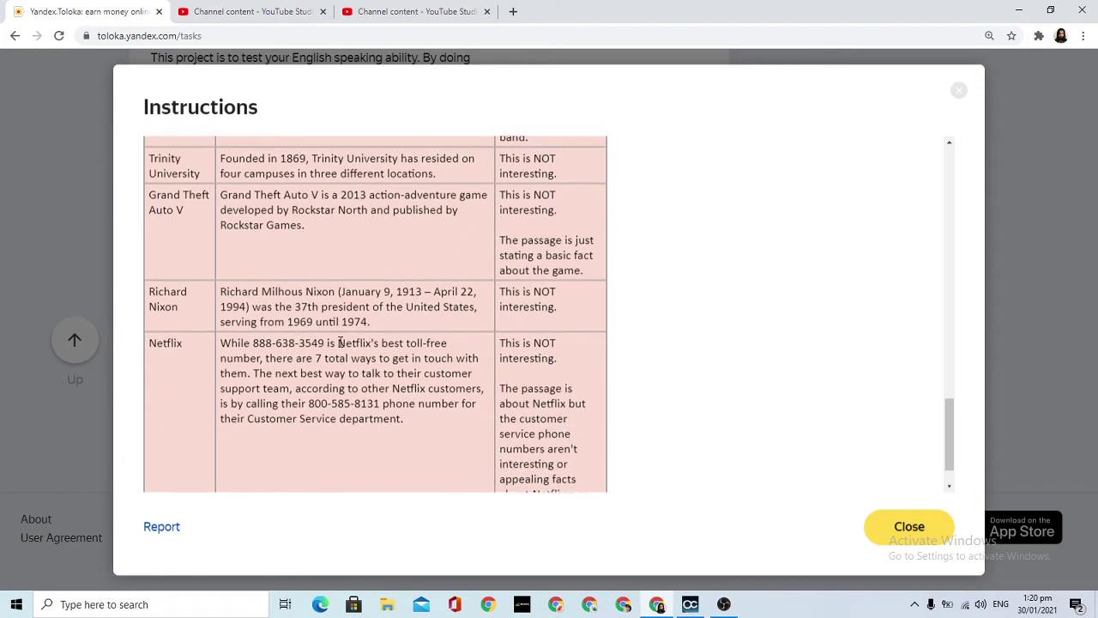
{"action": "scroll", "coordinate": [302, 375], "scroll_direction": "down", "scroll_amount": 1}
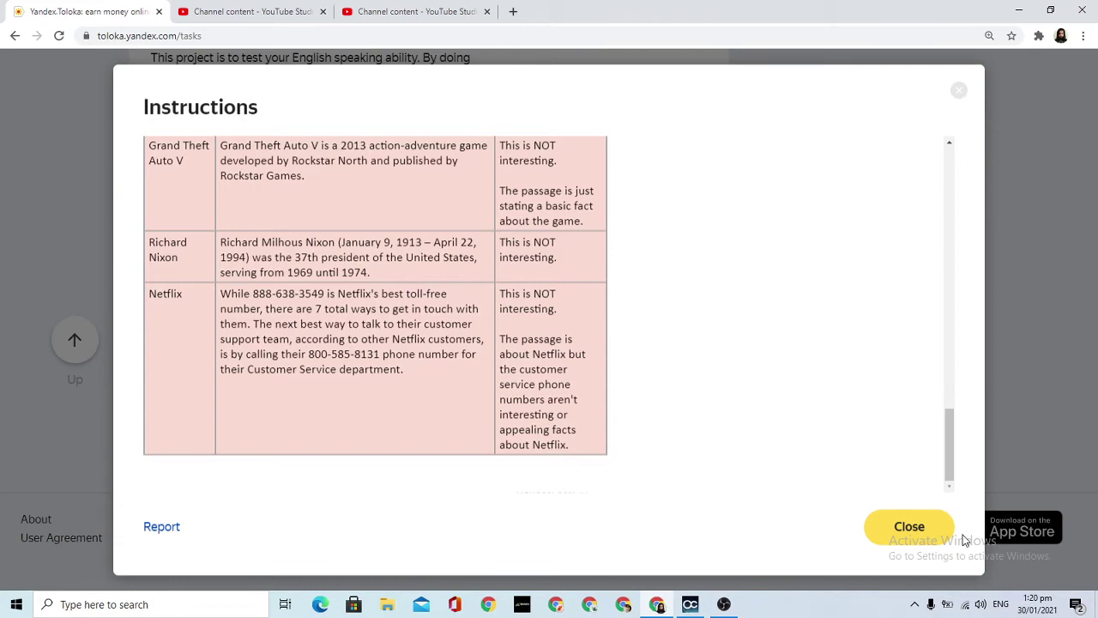
{"action": "left_click", "coordinate": [884, 529]}
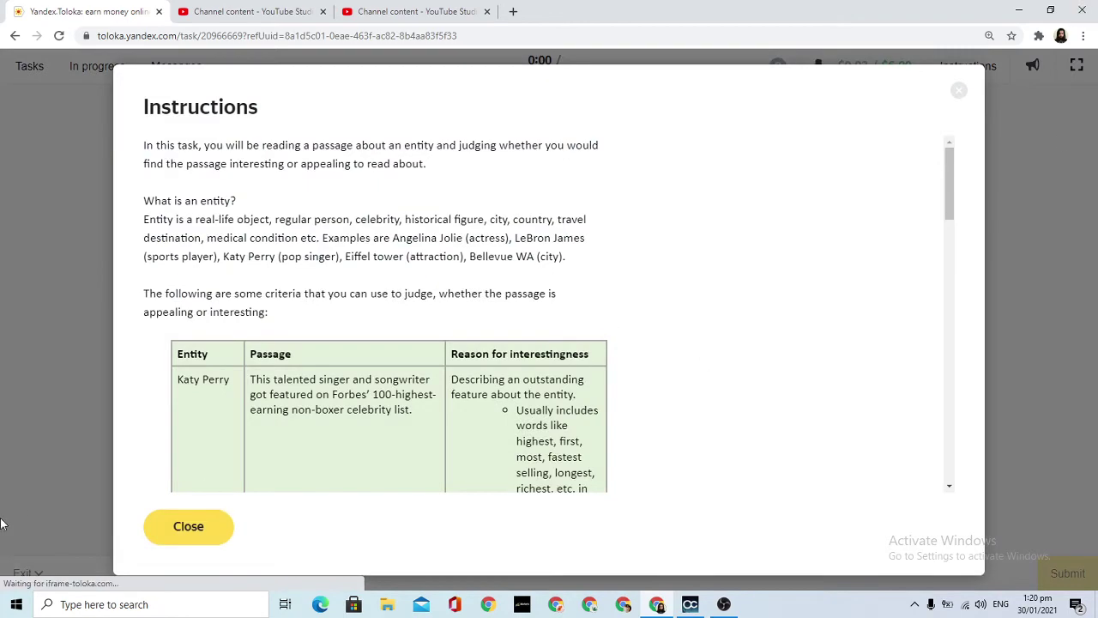
Step: Dismiss the training's instructions popup and bring the Mahi-mahi passage into view
{"action": "left_click", "coordinate": [199, 530]}
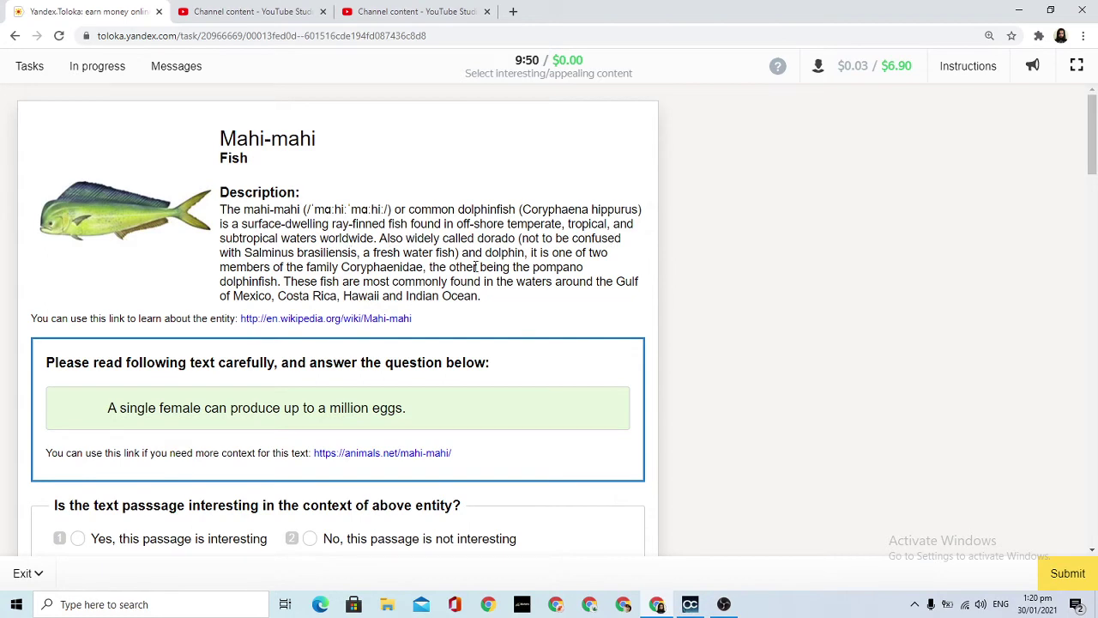
{"action": "scroll", "coordinate": [400, 340], "scroll_direction": "down", "scroll_amount": 1}
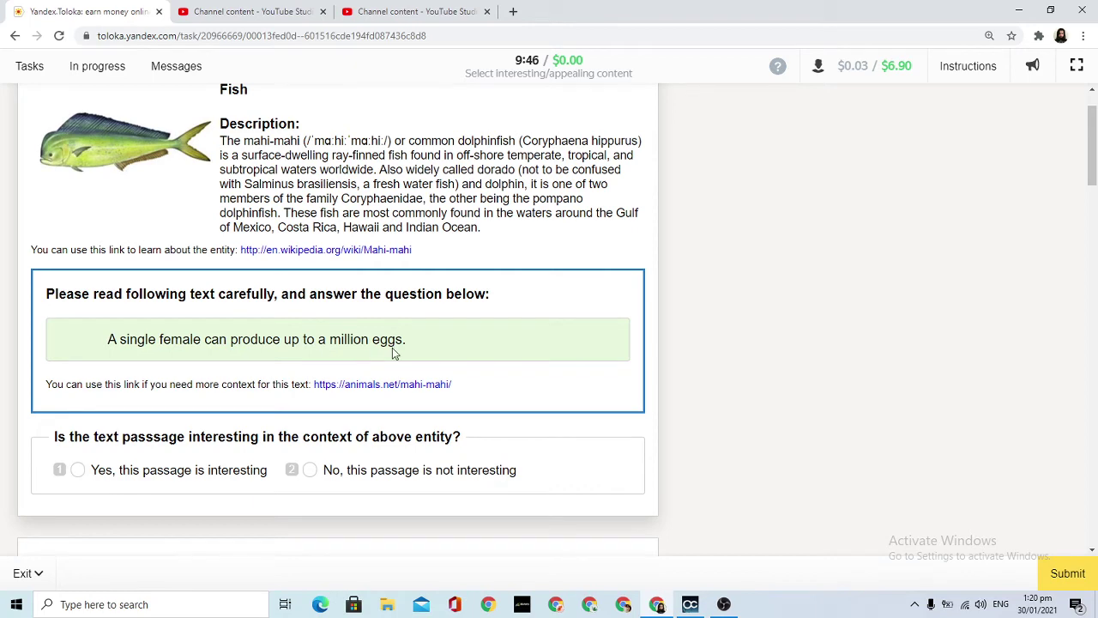
Step: Answer Yes for the Mahi-mahi passage and No for the Wagyu passage
{"action": "left_click", "coordinate": [214, 470]}
{"action": "scroll", "coordinate": [768, 427], "scroll_direction": "down", "scroll_amount": 4}
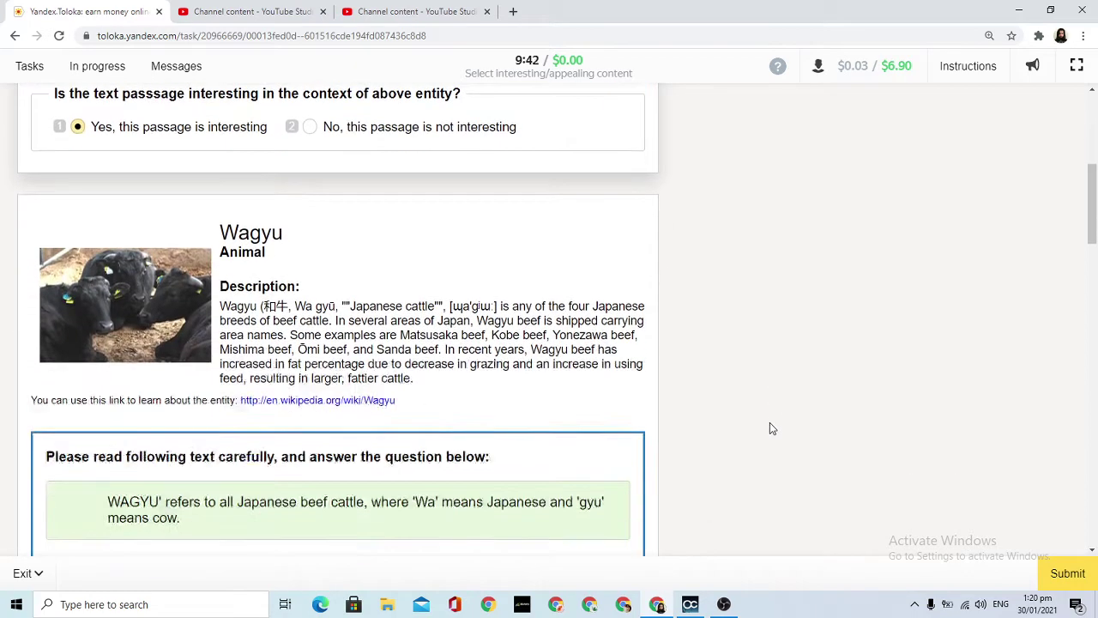
{"action": "scroll", "coordinate": [359, 417], "scroll_direction": "down", "scroll_amount": 2}
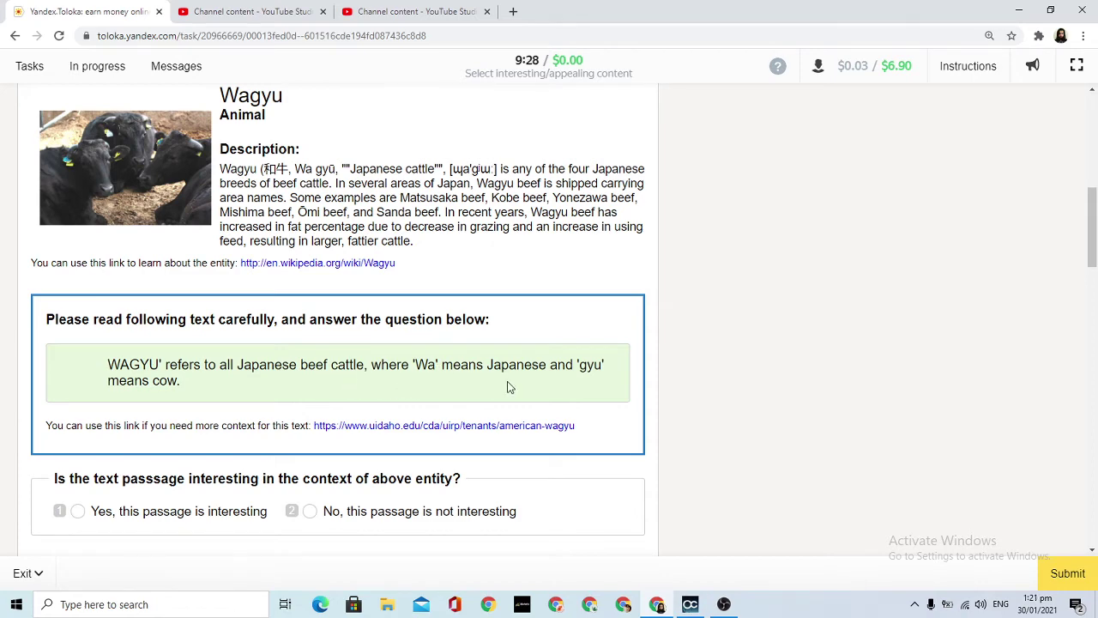
{"action": "scroll", "coordinate": [206, 414], "scroll_direction": "down", "scroll_amount": 1}
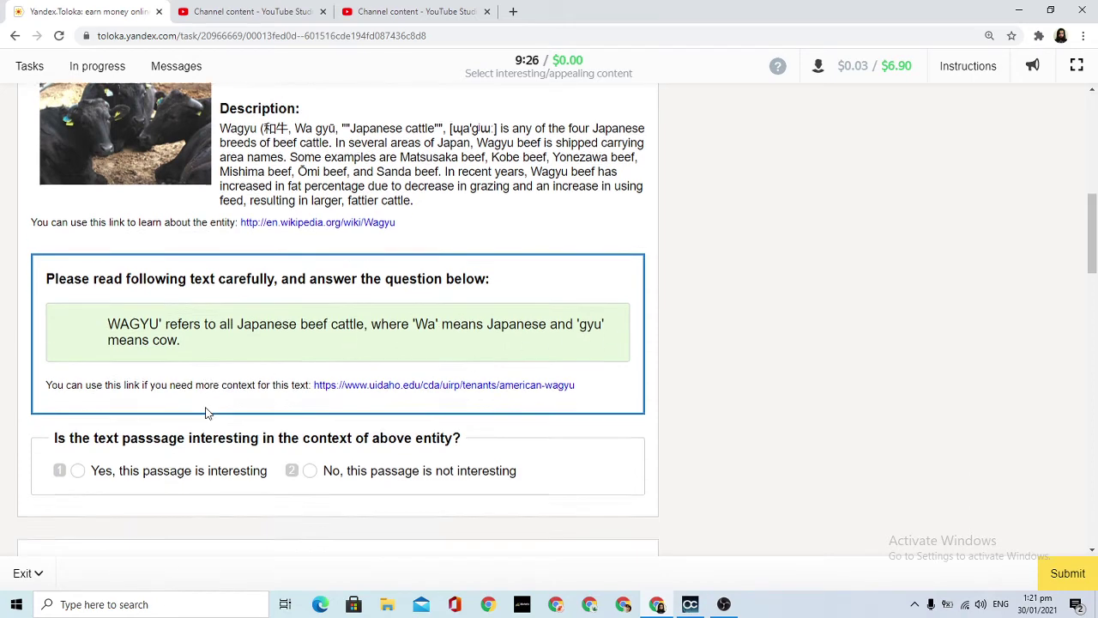
{"action": "left_click", "coordinate": [459, 442]}
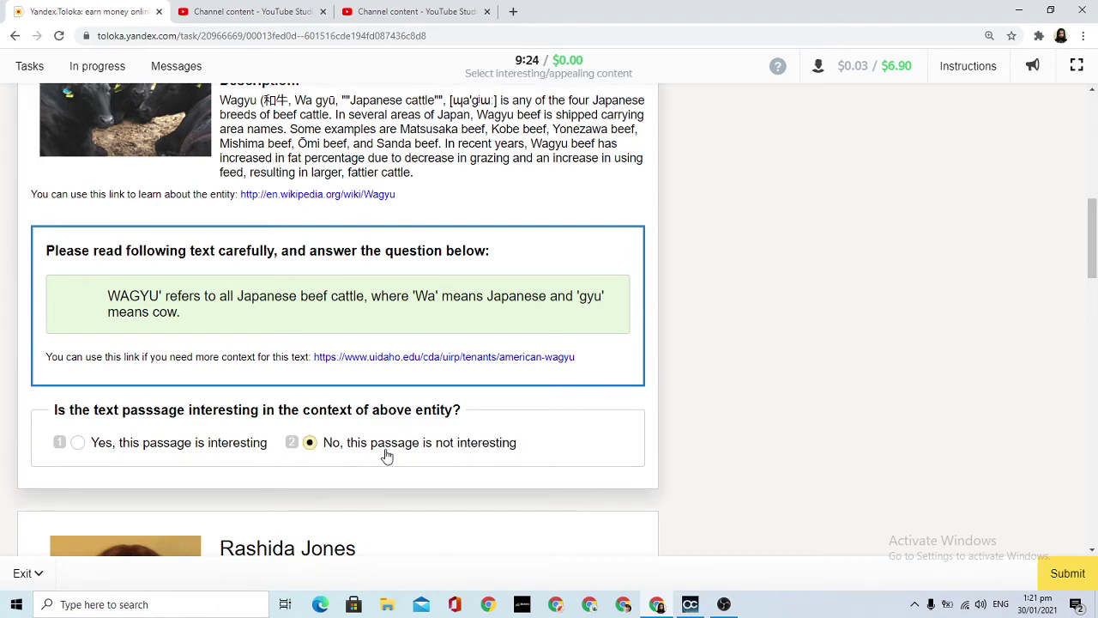
Step: Read the Rashida Jones passage and mark it as interesting
{"action": "scroll", "coordinate": [386, 457], "scroll_direction": "down", "scroll_amount": 5}
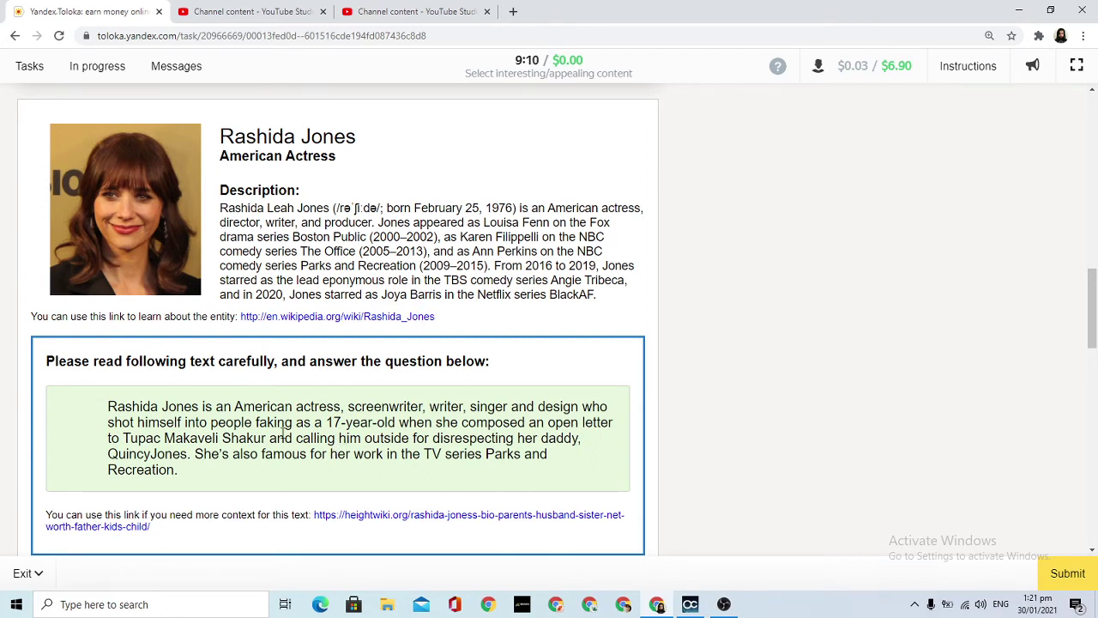
{"action": "scroll", "coordinate": [273, 427], "scroll_direction": "down", "scroll_amount": 1}
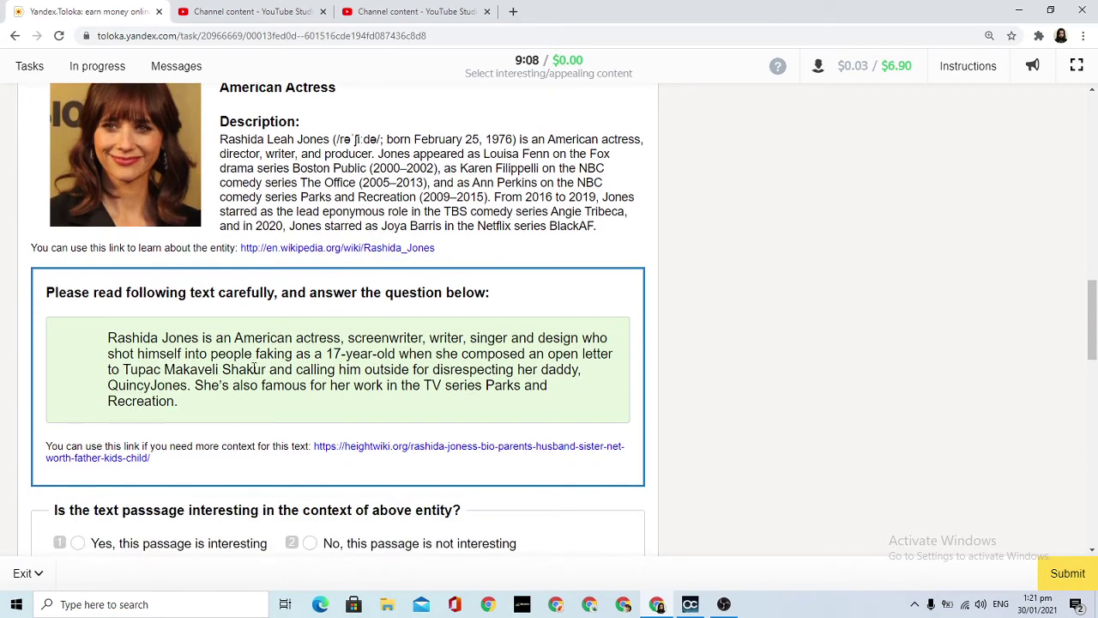
{"action": "double_click", "coordinate": [273, 353]}
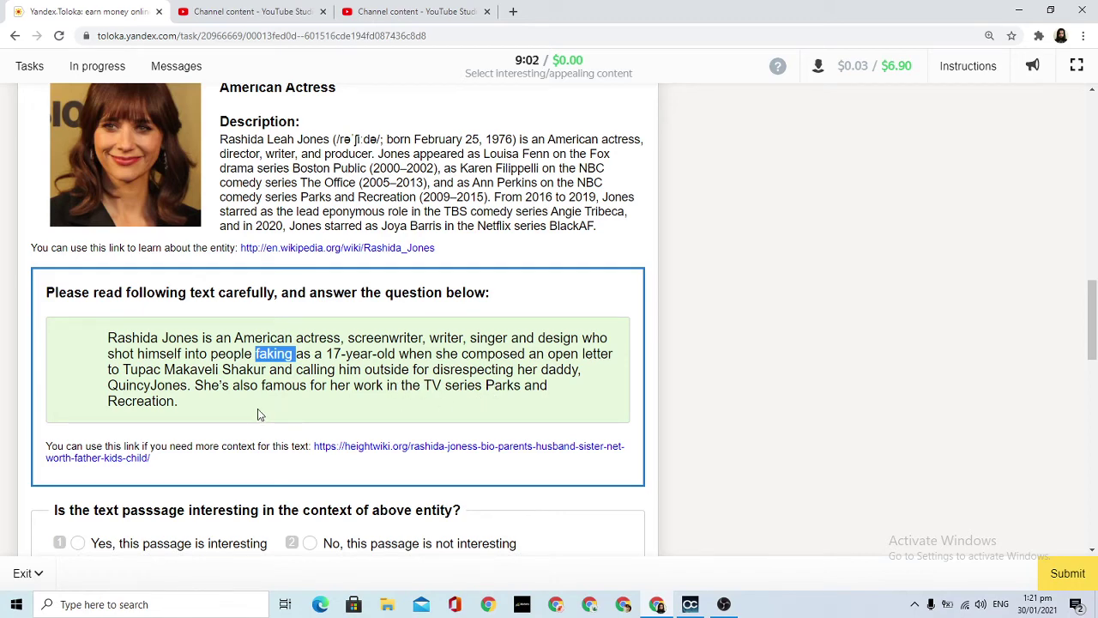
{"action": "scroll", "coordinate": [363, 444], "scroll_direction": "down", "scroll_amount": 1}
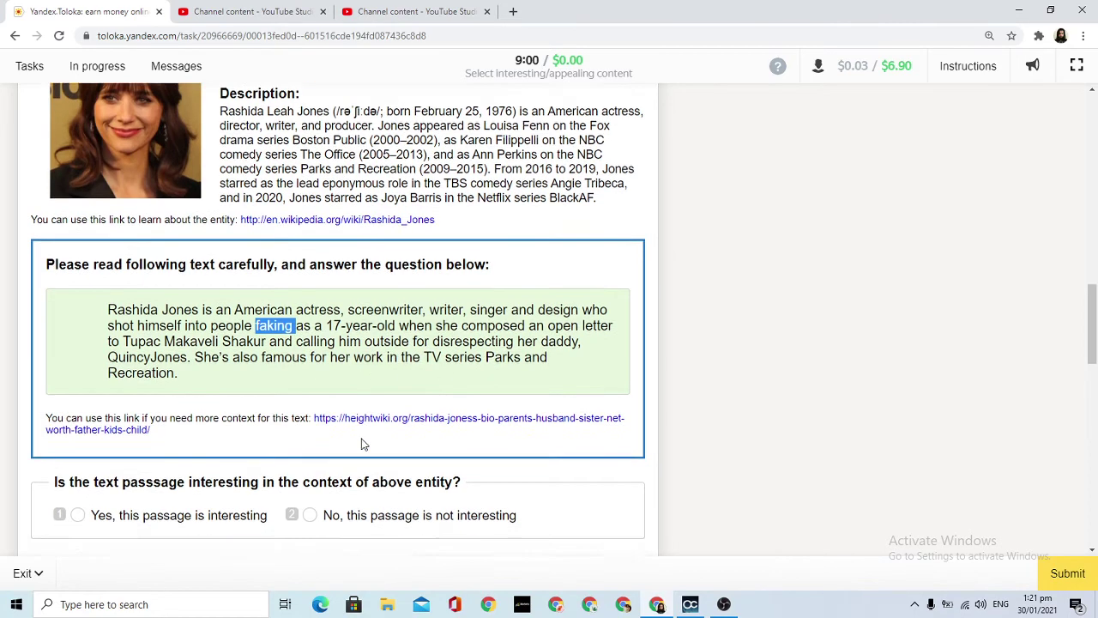
{"action": "left_click", "coordinate": [276, 337]}
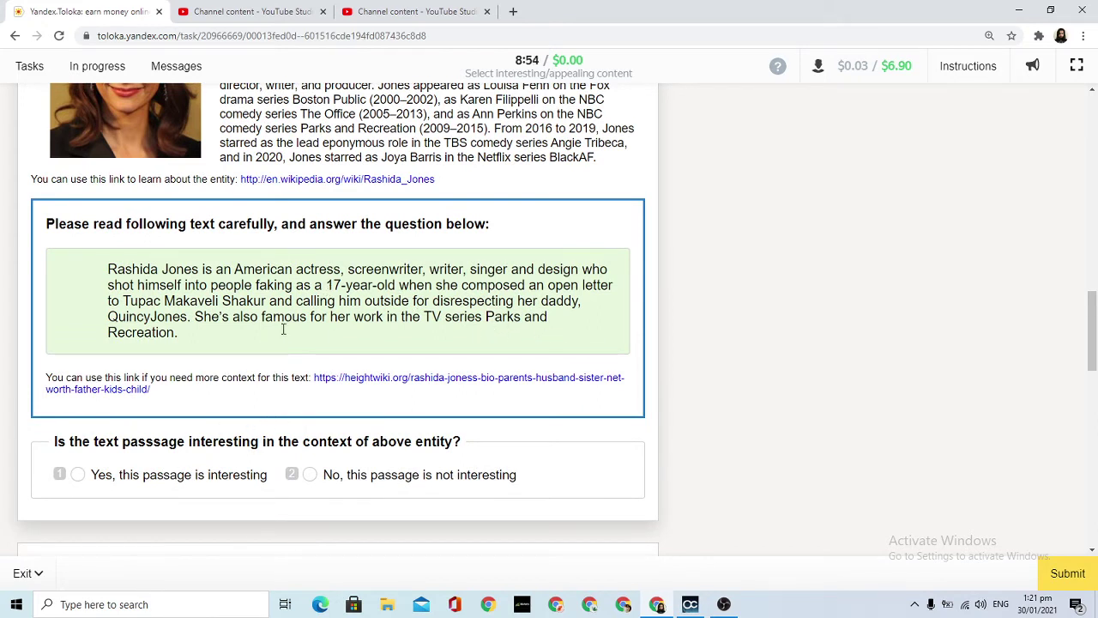
{"action": "left_click", "coordinate": [163, 479]}
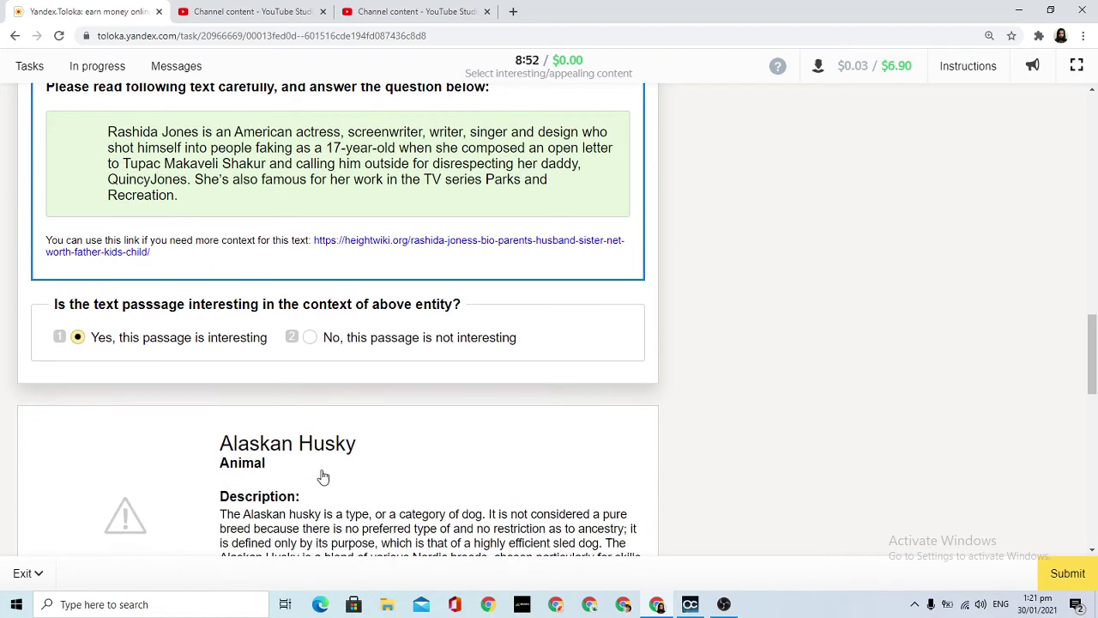
Step: Mark Alaskan Husky not interesting and Vizsla interesting, then submit the page
{"action": "scroll", "coordinate": [322, 476], "scroll_direction": "down", "scroll_amount": 3}
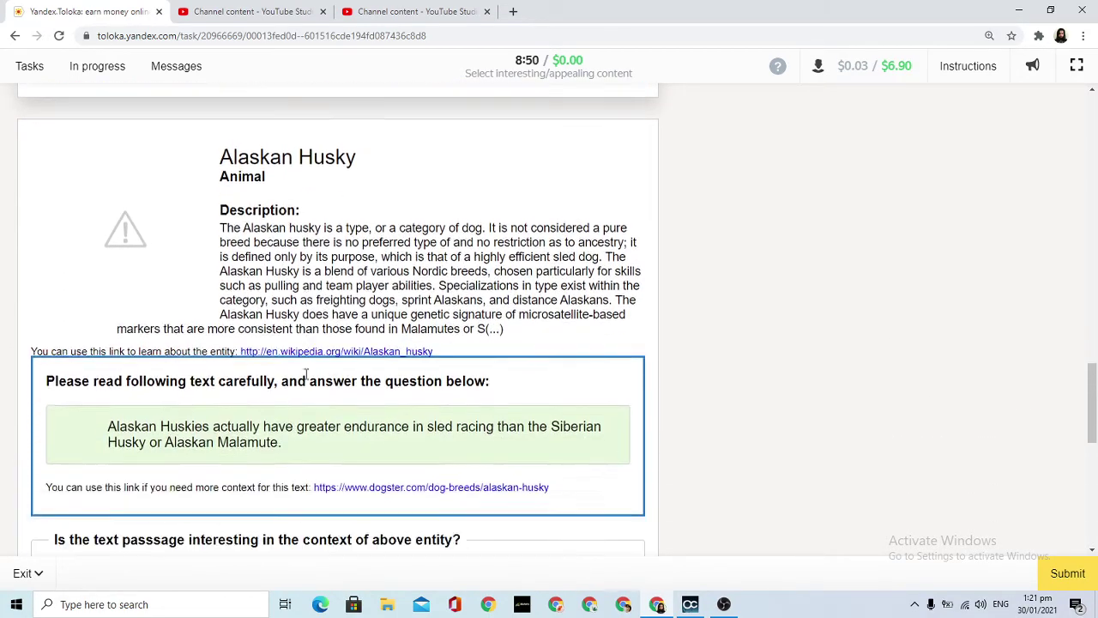
{"action": "scroll", "coordinate": [306, 374], "scroll_direction": "down", "scroll_amount": 1}
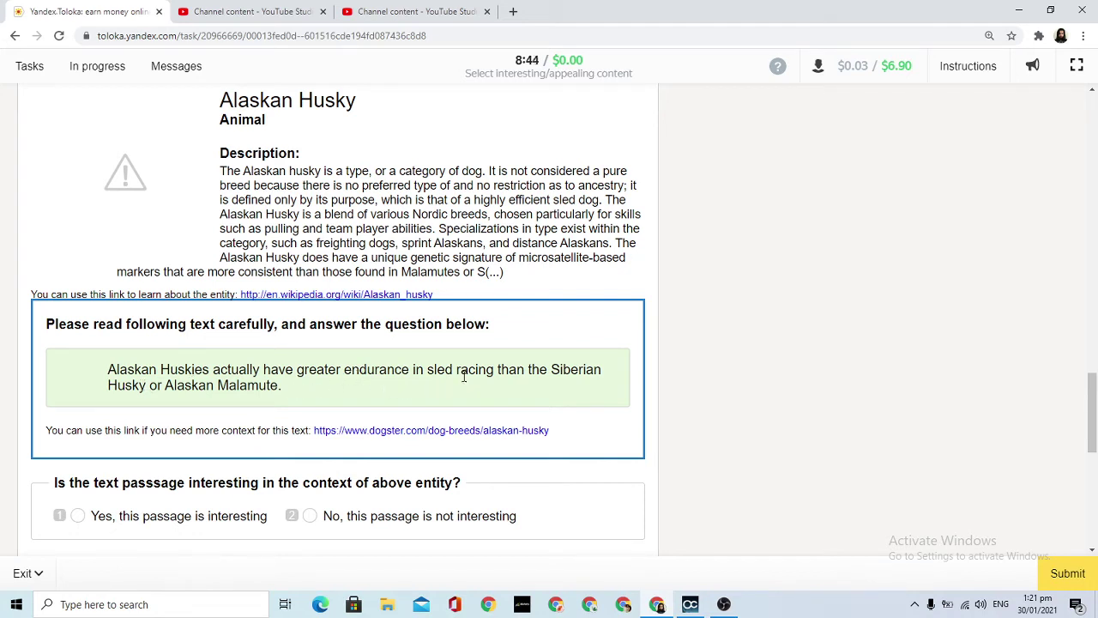
{"action": "left_click", "coordinate": [329, 515]}
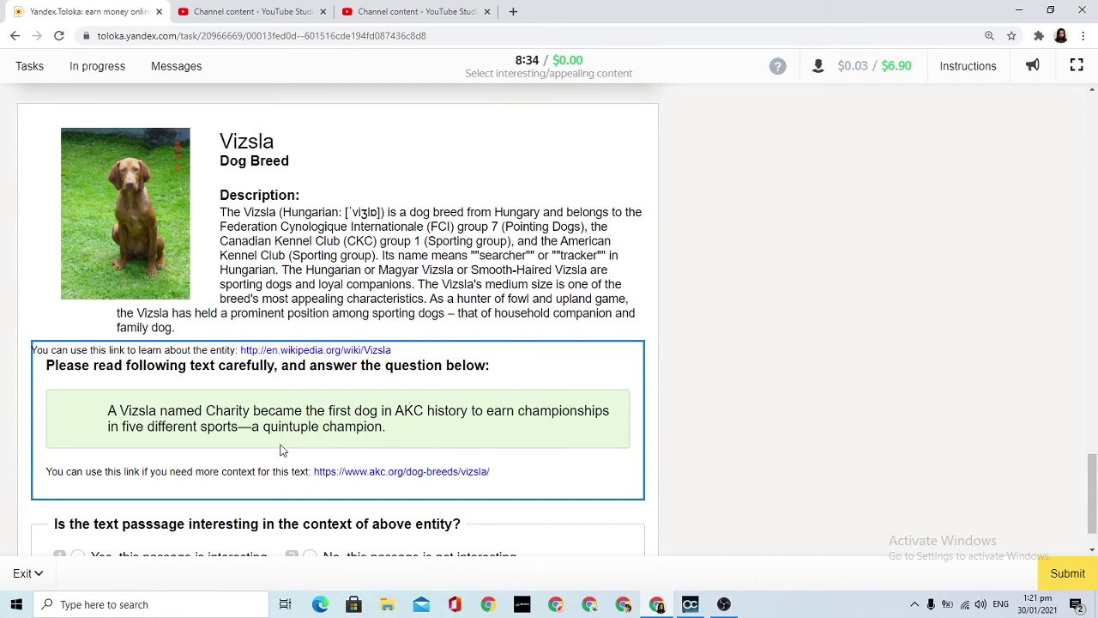
{"action": "scroll", "coordinate": [260, 458], "scroll_direction": "down", "scroll_amount": 1}
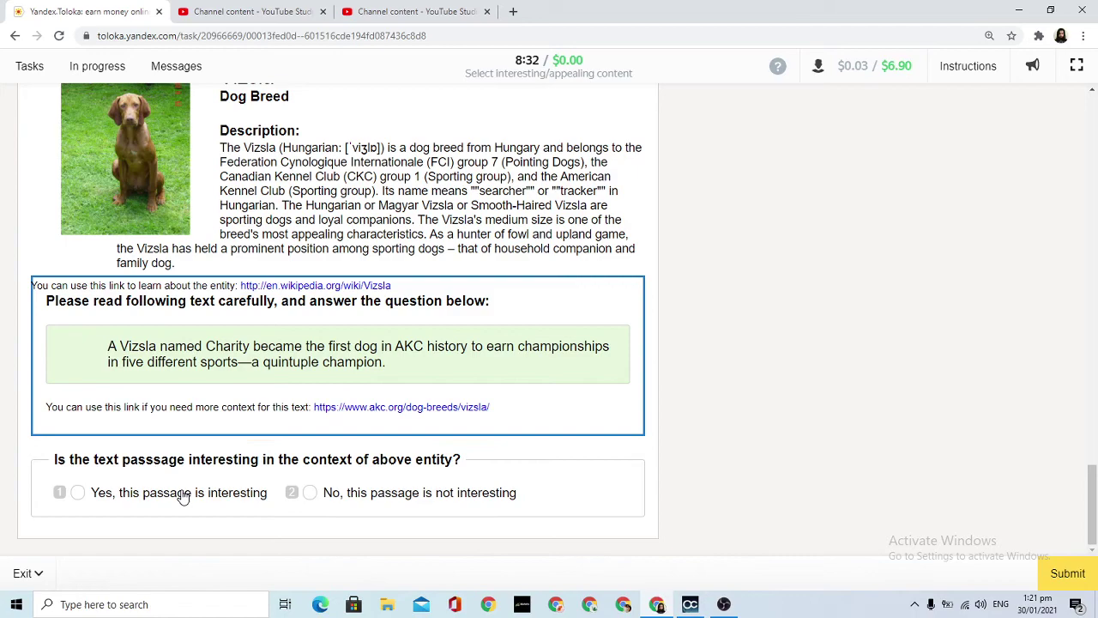
{"action": "left_click", "coordinate": [183, 493]}
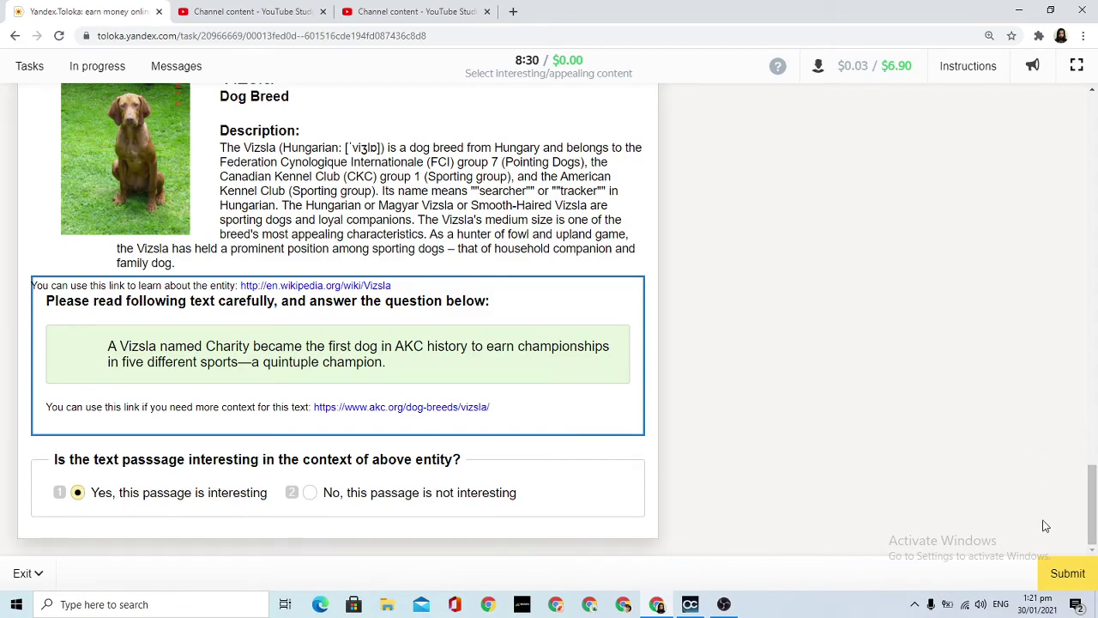
{"action": "left_click", "coordinate": [1070, 575]}
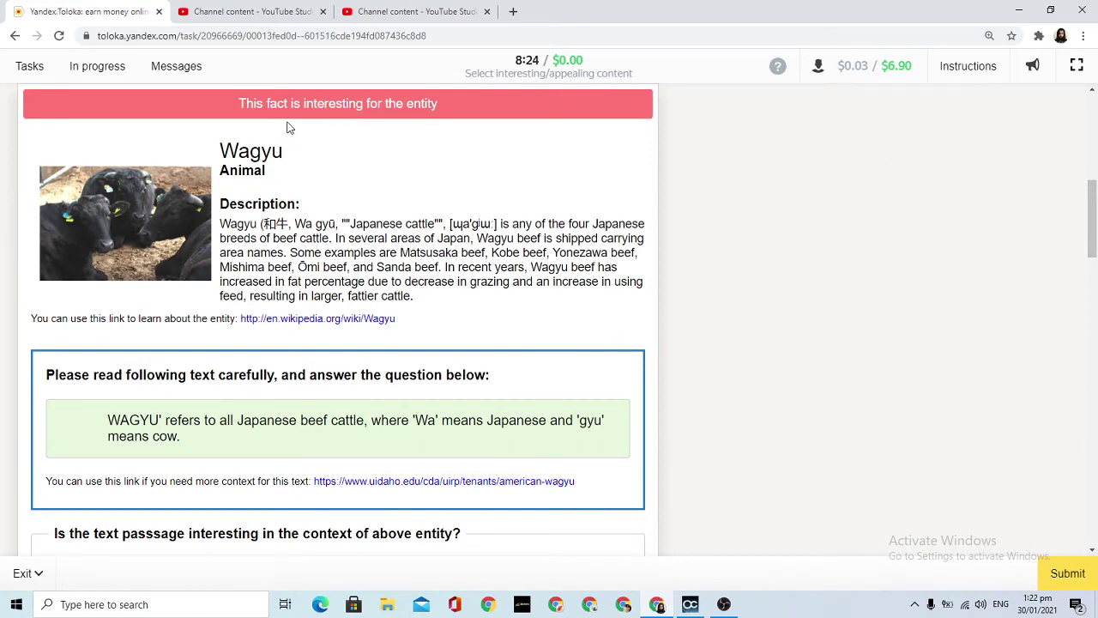
Step: Switch Wagyu and Alaskan Husky to Yes and Rashida Jones to No, then resubmit
{"action": "scroll", "coordinate": [415, 284], "scroll_direction": "down", "scroll_amount": 3}
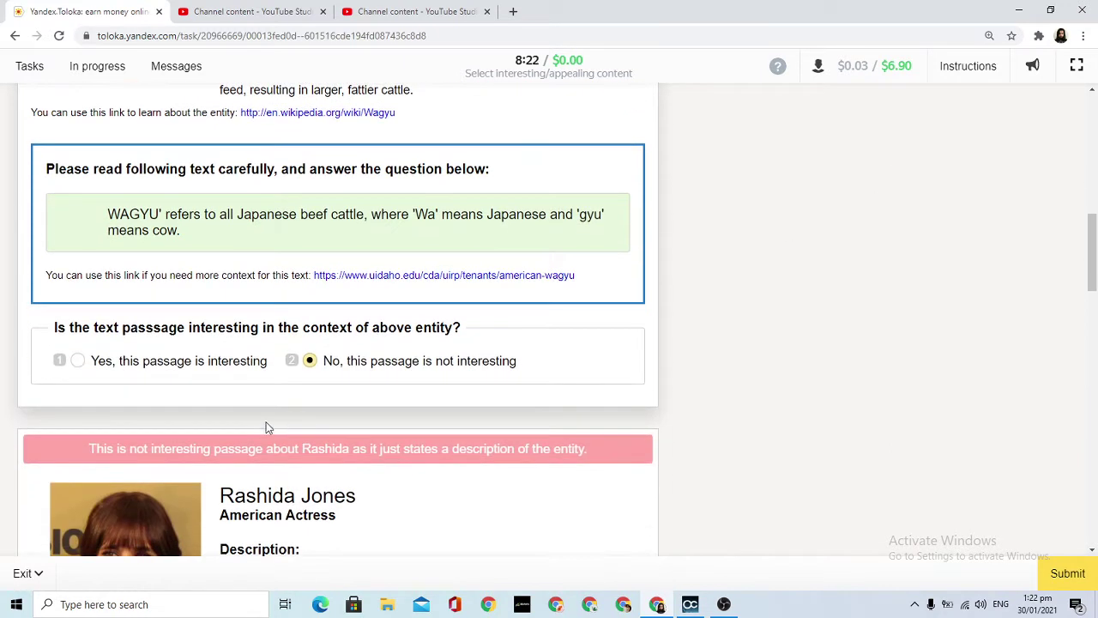
{"action": "left_click", "coordinate": [233, 361]}
{"action": "scroll", "coordinate": [514, 444], "scroll_direction": "down", "scroll_amount": 3}
{"action": "scroll", "coordinate": [515, 444], "scroll_direction": "down", "scroll_amount": 4}
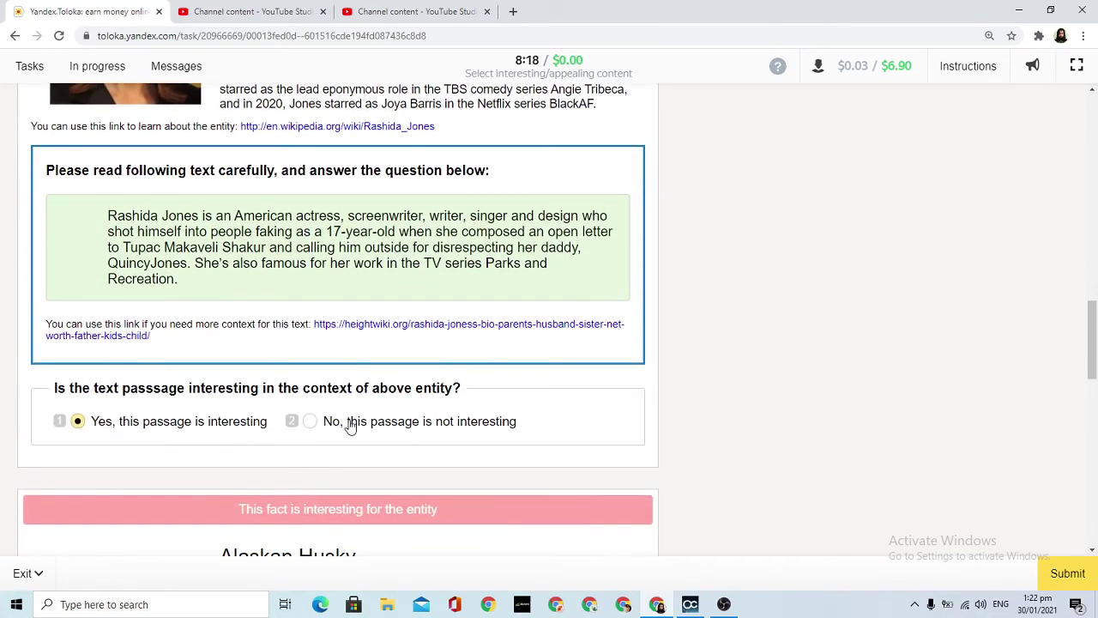
{"action": "left_click", "coordinate": [350, 421]}
{"action": "scroll", "coordinate": [352, 424], "scroll_direction": "down", "scroll_amount": 3}
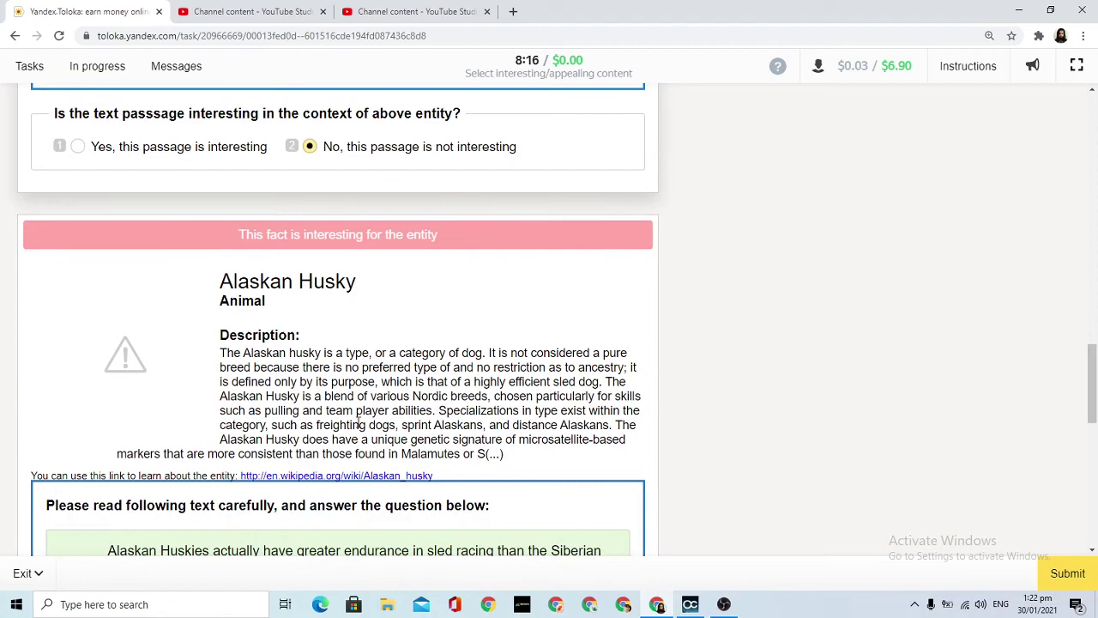
{"action": "scroll", "coordinate": [359, 422], "scroll_direction": "down", "scroll_amount": 3}
{"action": "left_click", "coordinate": [343, 426]}
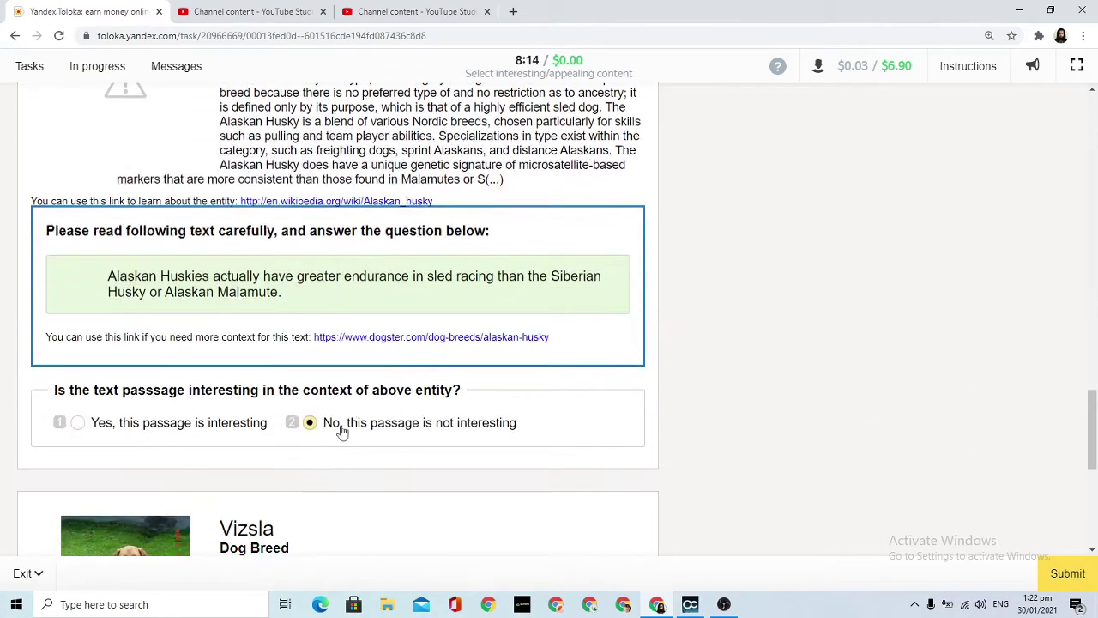
{"action": "left_click", "coordinate": [177, 429]}
{"action": "scroll", "coordinate": [176, 429], "scroll_direction": "down", "scroll_amount": 2}
{"action": "scroll", "coordinate": [386, 466], "scroll_direction": "down", "scroll_amount": 3}
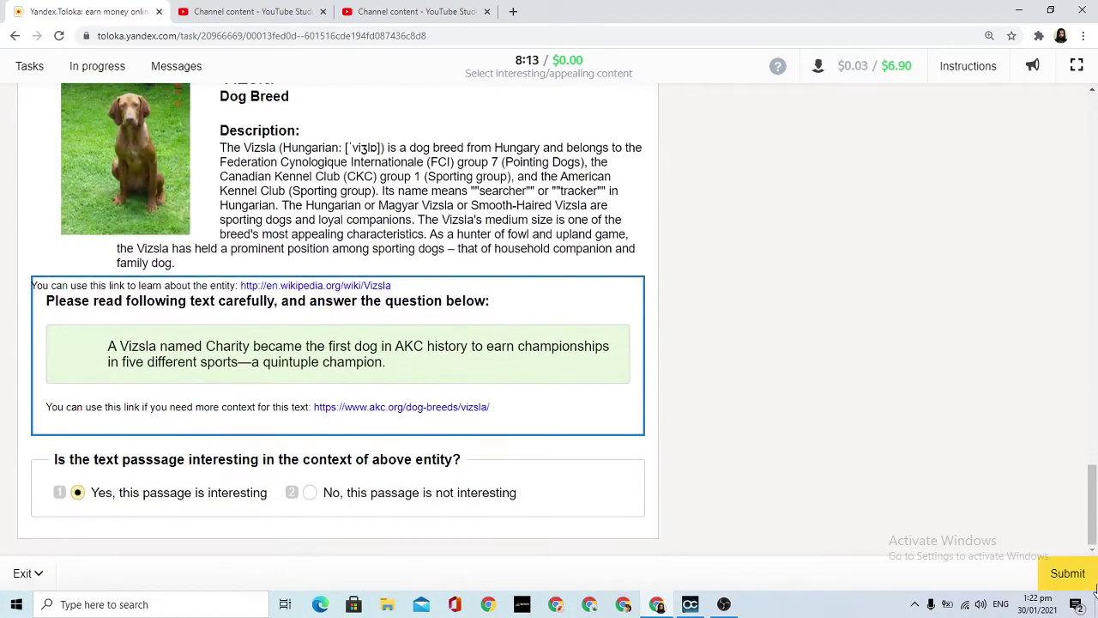
{"action": "left_click", "coordinate": [1067, 575]}
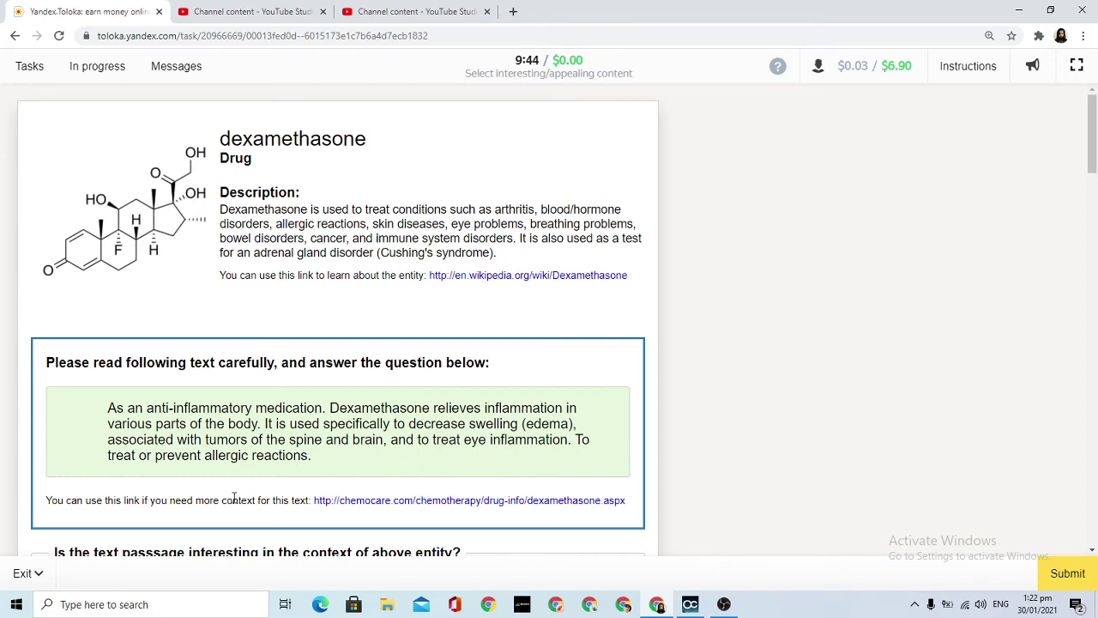
Step: Answer No for both the dexamethasone and the Green Day passages
{"action": "scroll", "coordinate": [234, 498], "scroll_direction": "down", "scroll_amount": 2}
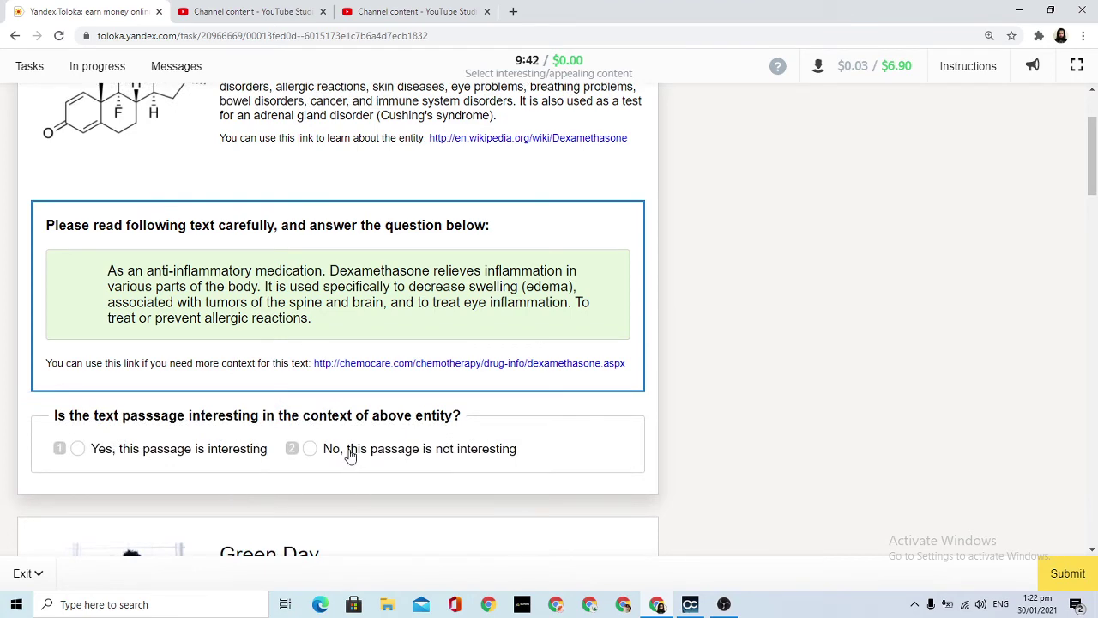
{"action": "left_click", "coordinate": [350, 455]}
{"action": "scroll", "coordinate": [427, 492], "scroll_direction": "down", "scroll_amount": 5}
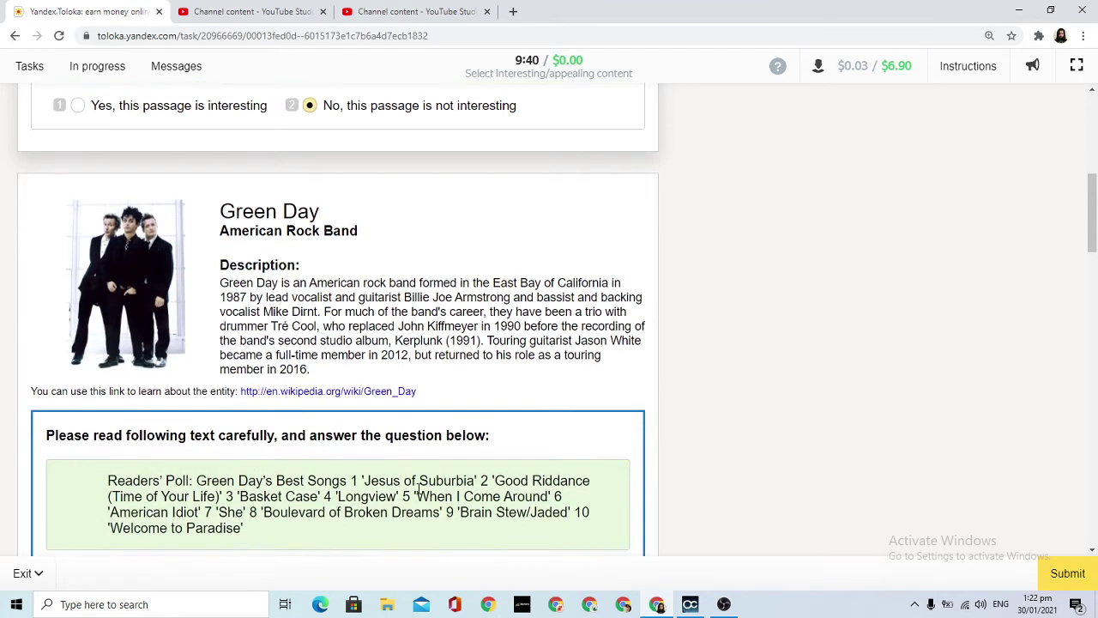
{"action": "scroll", "coordinate": [216, 466], "scroll_direction": "down", "scroll_amount": 1}
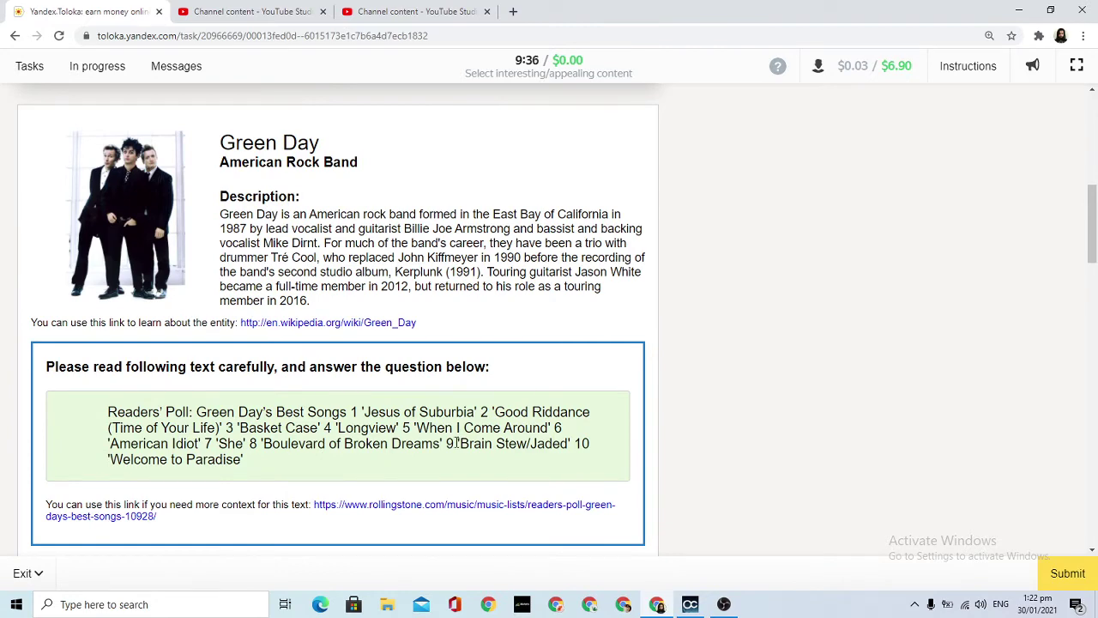
{"action": "scroll", "coordinate": [408, 495], "scroll_direction": "down", "scroll_amount": 2}
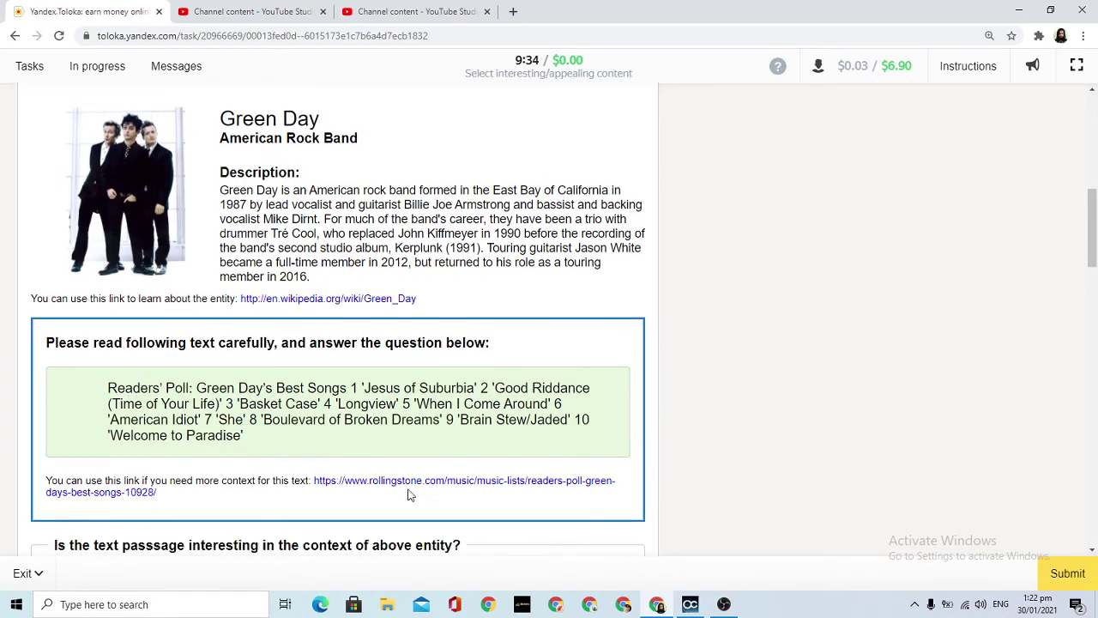
{"action": "left_click", "coordinate": [311, 465]}
{"action": "scroll", "coordinate": [339, 468], "scroll_direction": "down", "scroll_amount": 6}
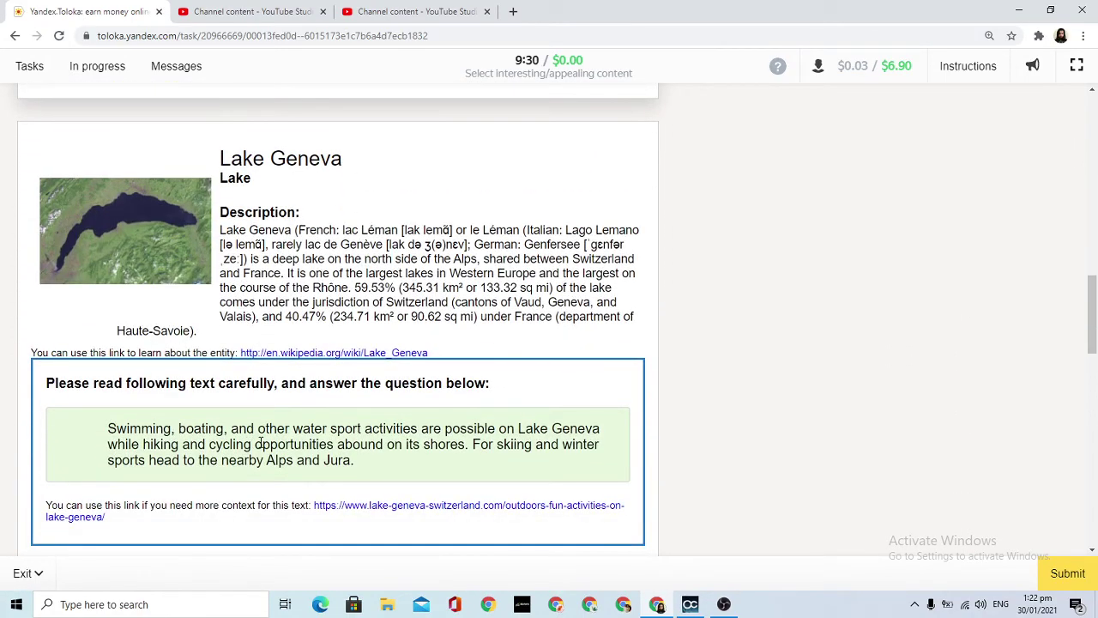
Step: Answer Yes for Lake Geneva, Dugong and Aardvark, then submit the page
{"action": "scroll", "coordinate": [364, 459], "scroll_direction": "down", "scroll_amount": 1}
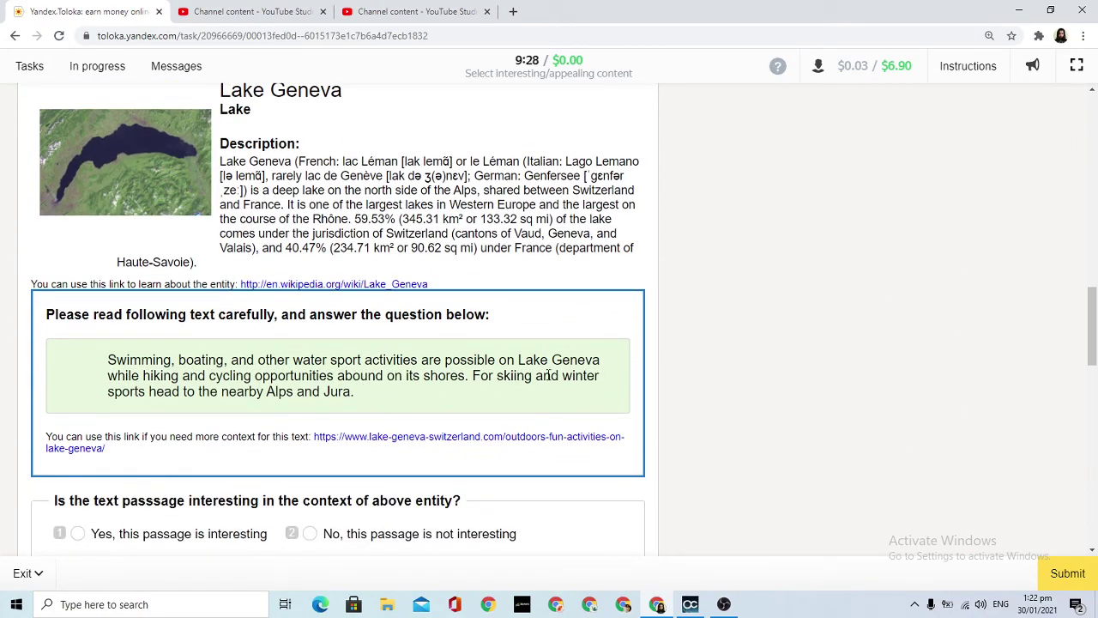
{"action": "left_click", "coordinate": [140, 536]}
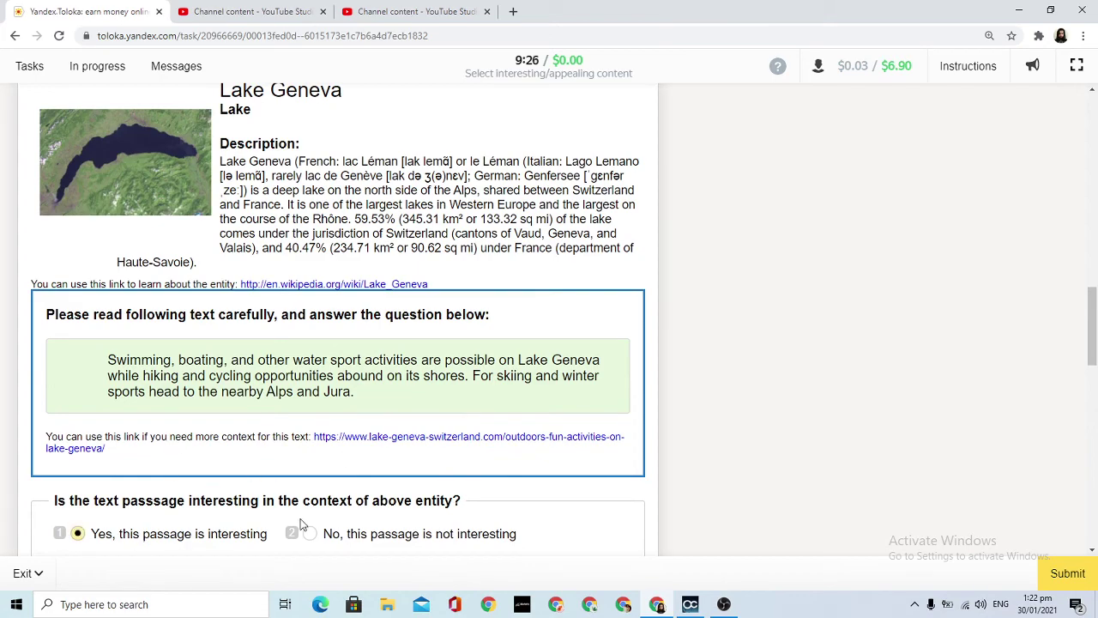
{"action": "scroll", "coordinate": [305, 524], "scroll_direction": "down", "scroll_amount": 1}
{"action": "scroll", "coordinate": [313, 524], "scroll_direction": "down", "scroll_amount": 7}
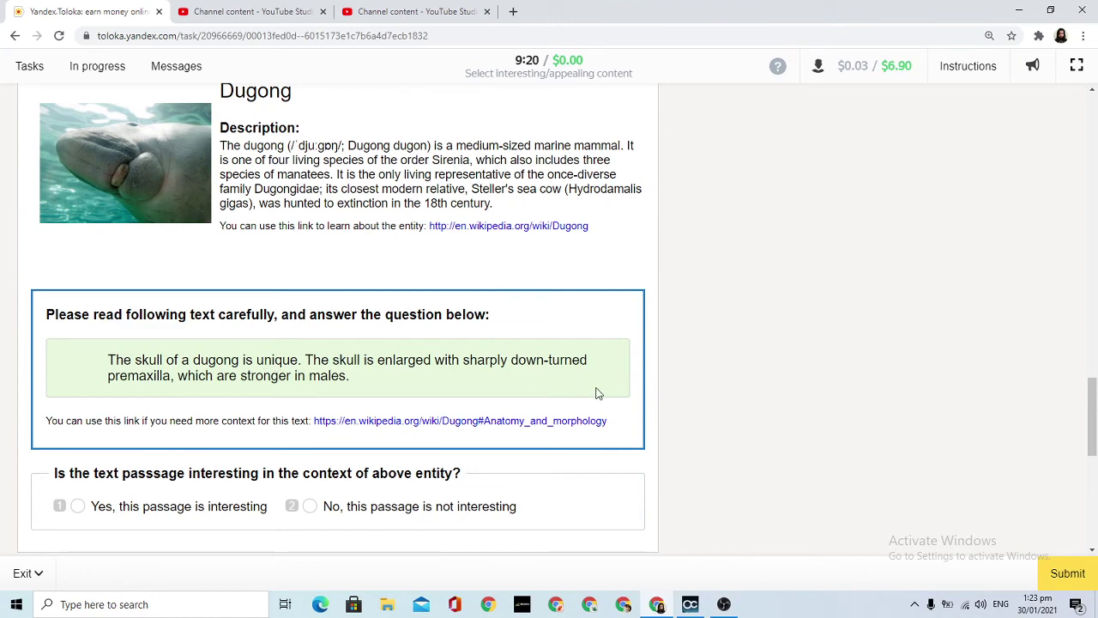
{"action": "left_click", "coordinate": [188, 510]}
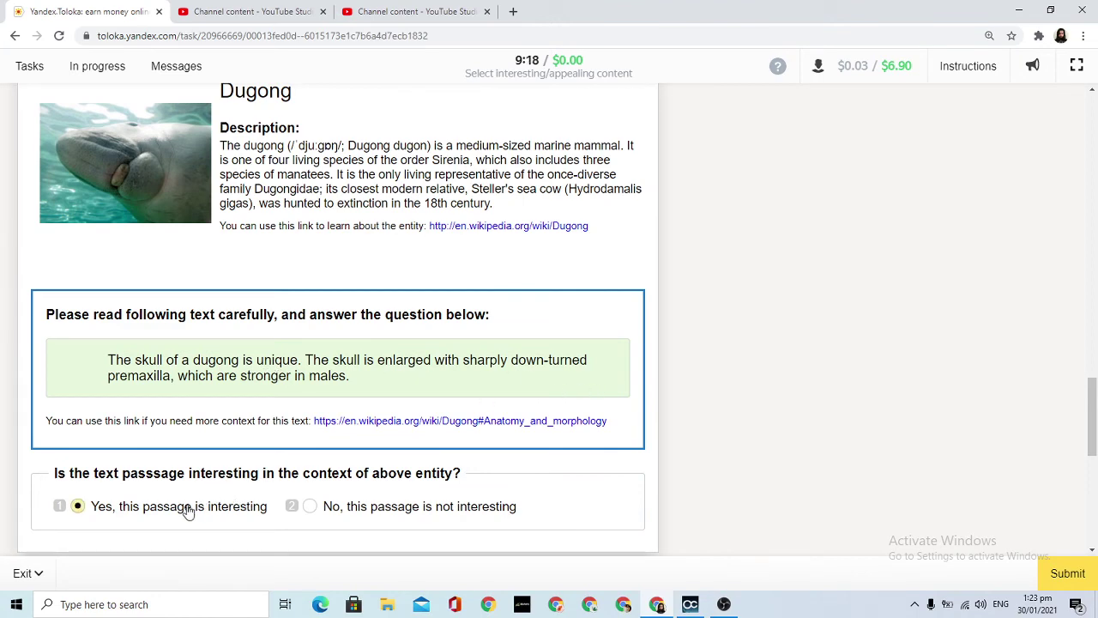
{"action": "scroll", "coordinate": [193, 509], "scroll_direction": "down", "scroll_amount": 8}
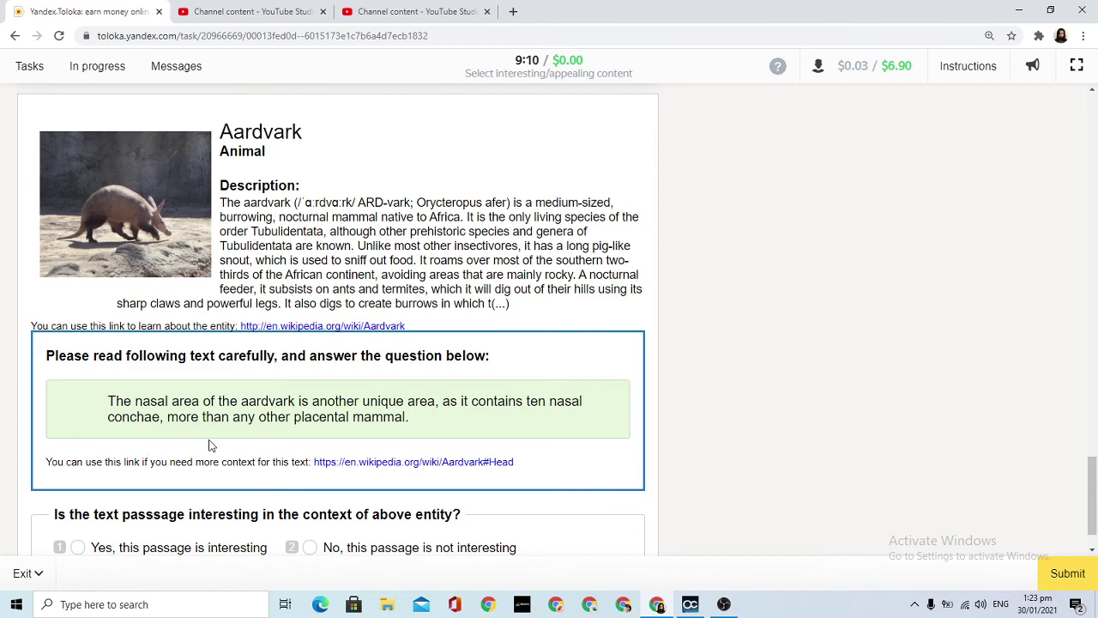
{"action": "left_click", "coordinate": [229, 536]}
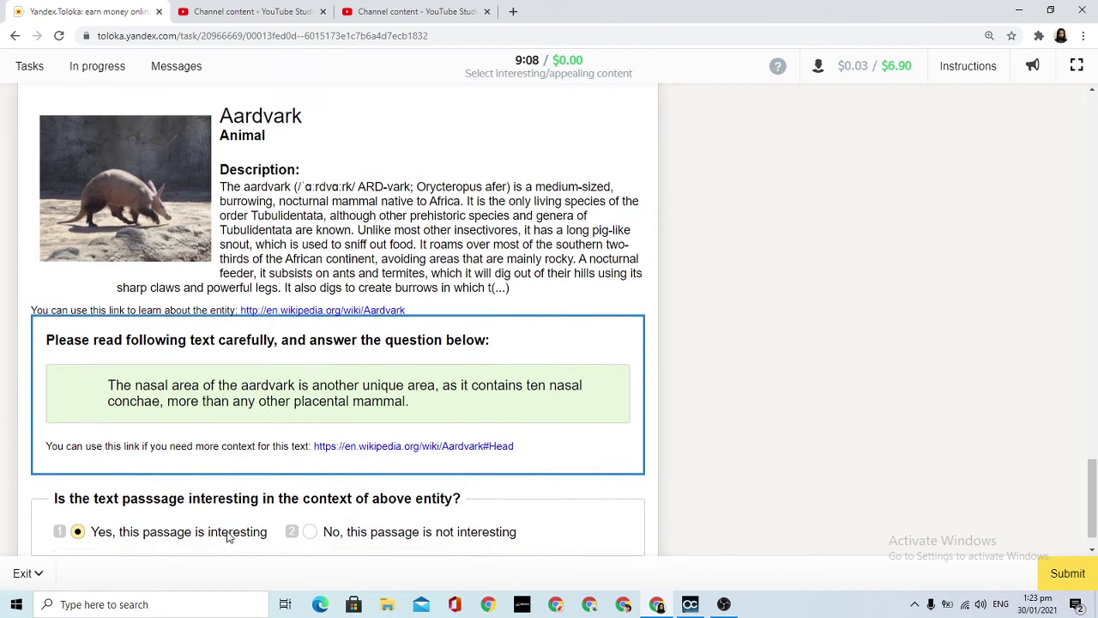
{"action": "left_click", "coordinate": [1068, 572]}
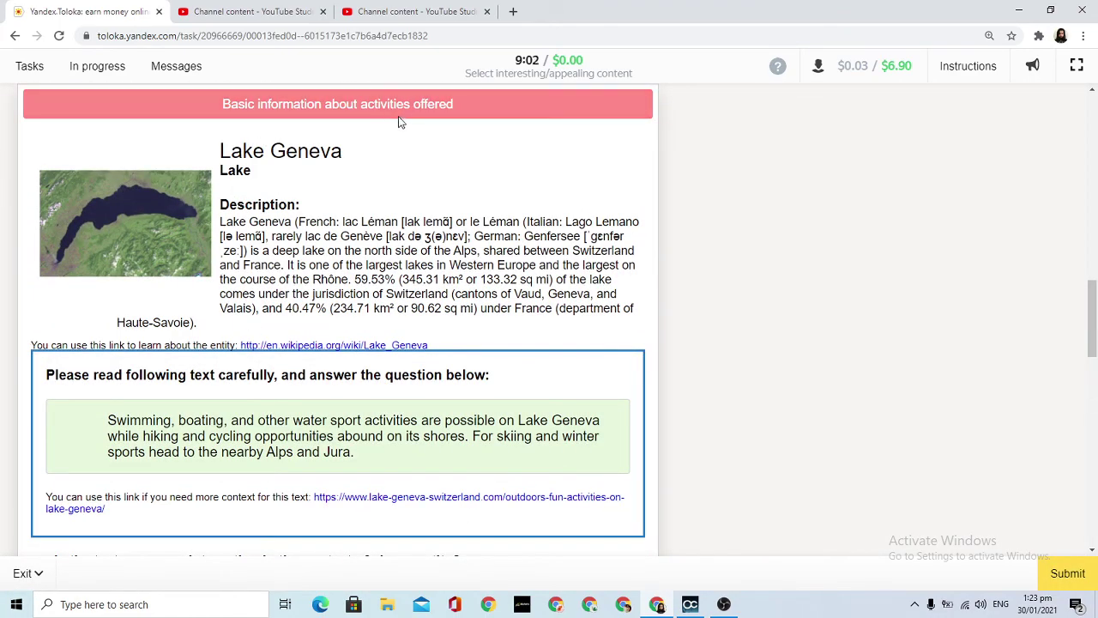
Step: Switch the Lake Geneva answer to No and resubmit, passing the training with score 60
{"action": "scroll", "coordinate": [283, 396], "scroll_direction": "down", "scroll_amount": 2}
{"action": "left_click", "coordinate": [180, 466]}
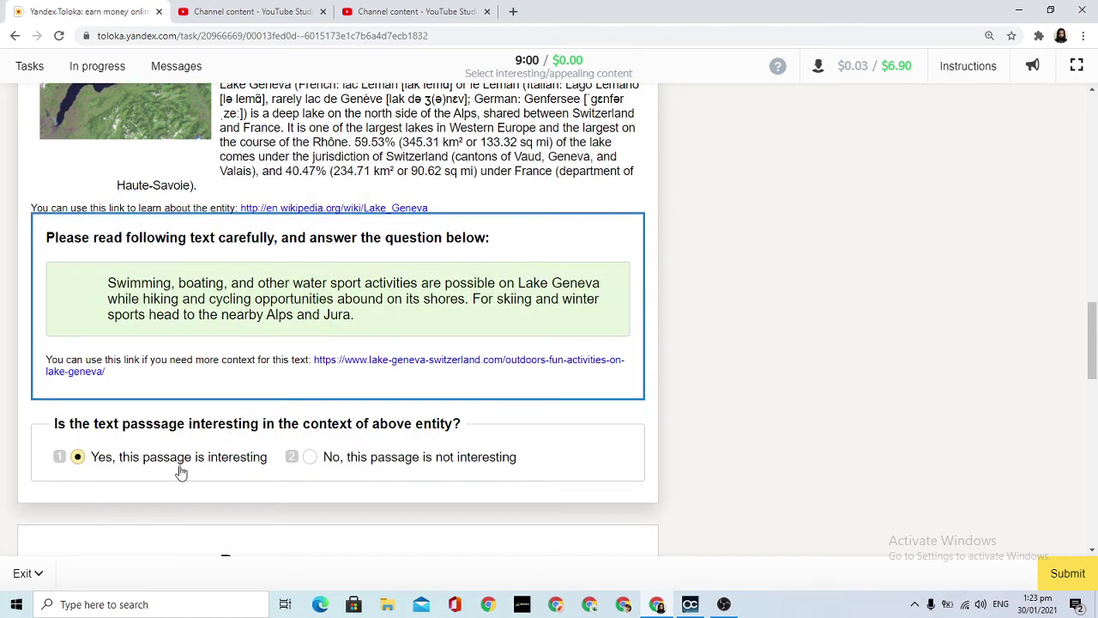
{"action": "left_click", "coordinate": [412, 455]}
{"action": "key", "text": "1"}
{"action": "key", "text": "1"}
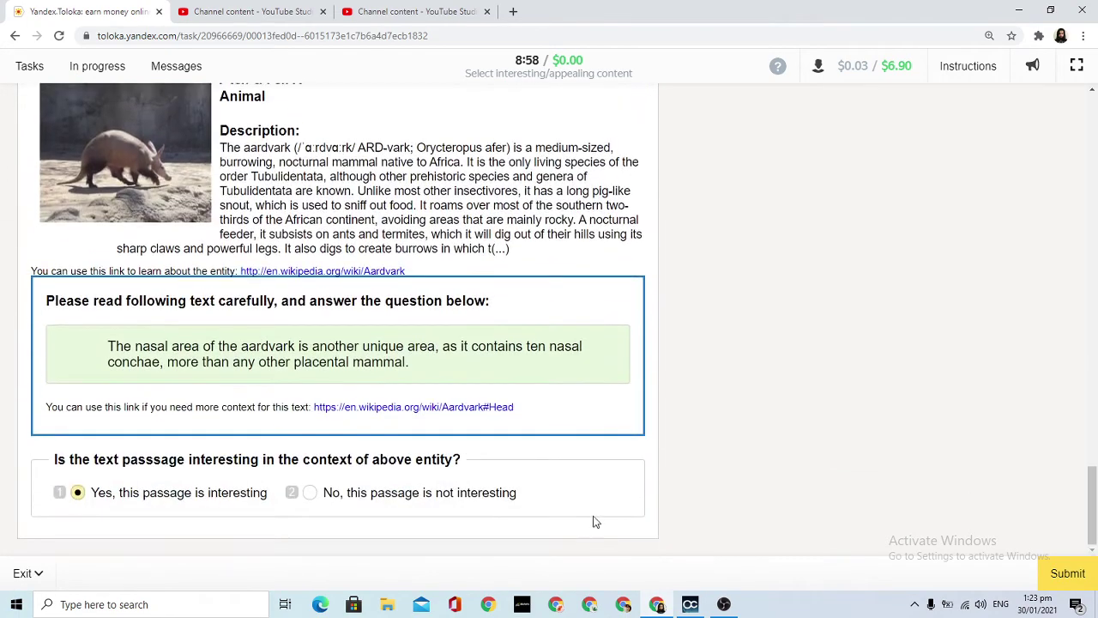
{"action": "left_click", "coordinate": [1064, 573]}
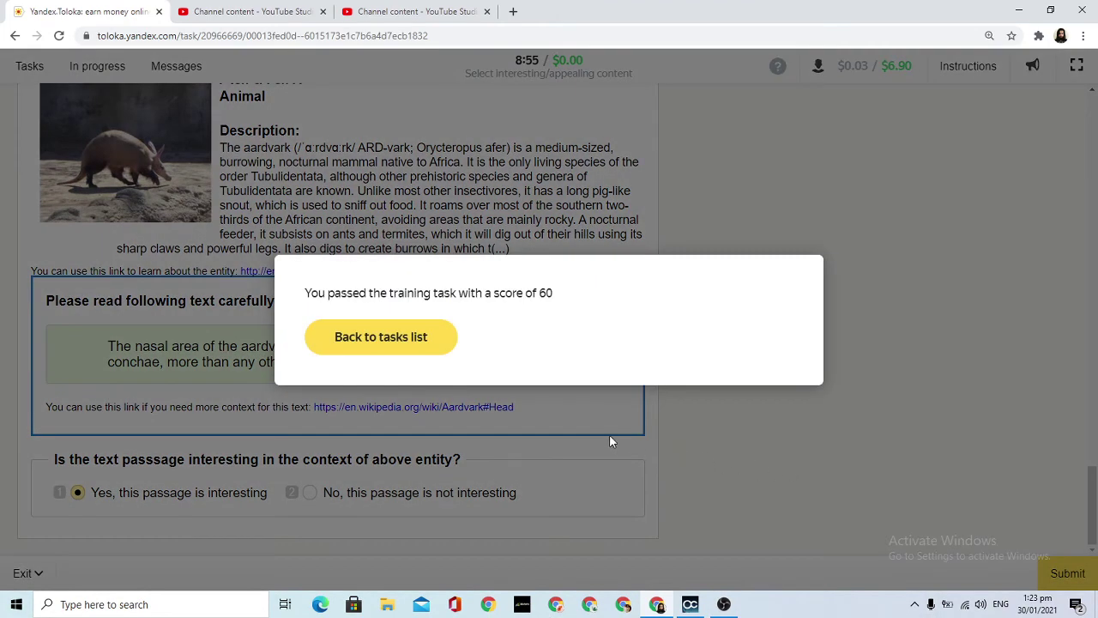
Step: Go back to the tasks list and look over the newly offered tasks
{"action": "left_click", "coordinate": [429, 341]}
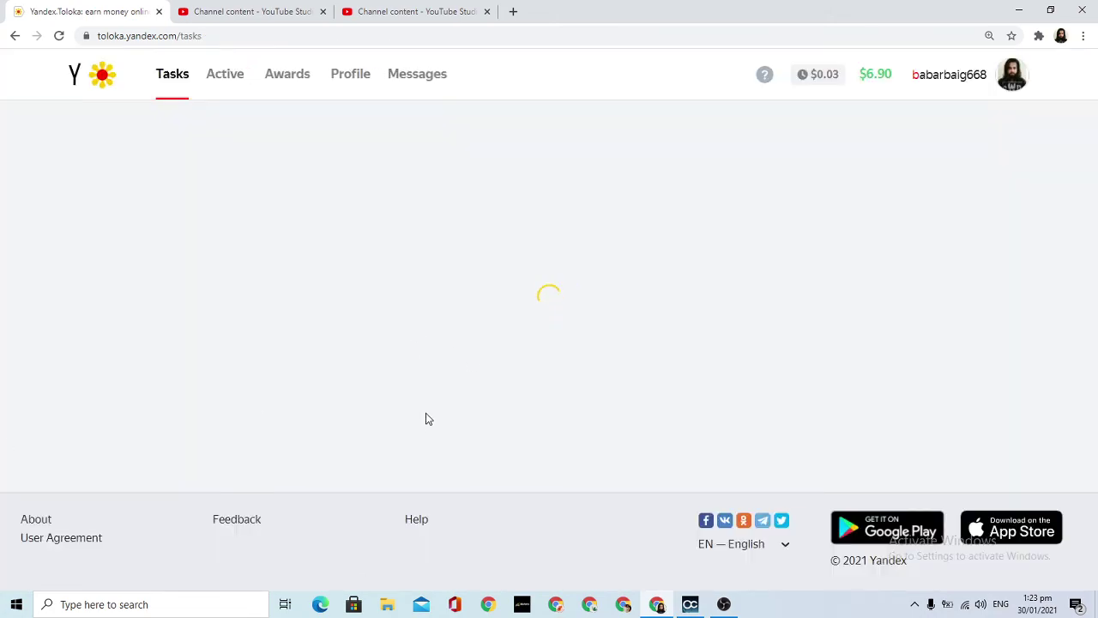
{"action": "scroll", "coordinate": [111, 403], "scroll_direction": "down", "scroll_amount": 6}
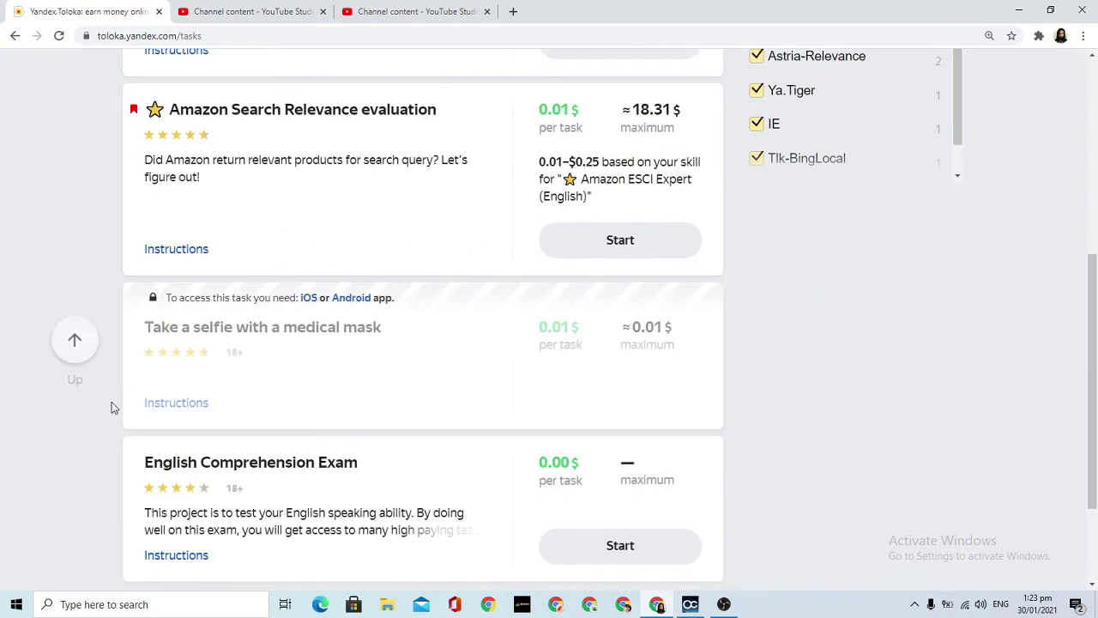
{"action": "scroll", "coordinate": [112, 407], "scroll_direction": "up", "scroll_amount": 10}
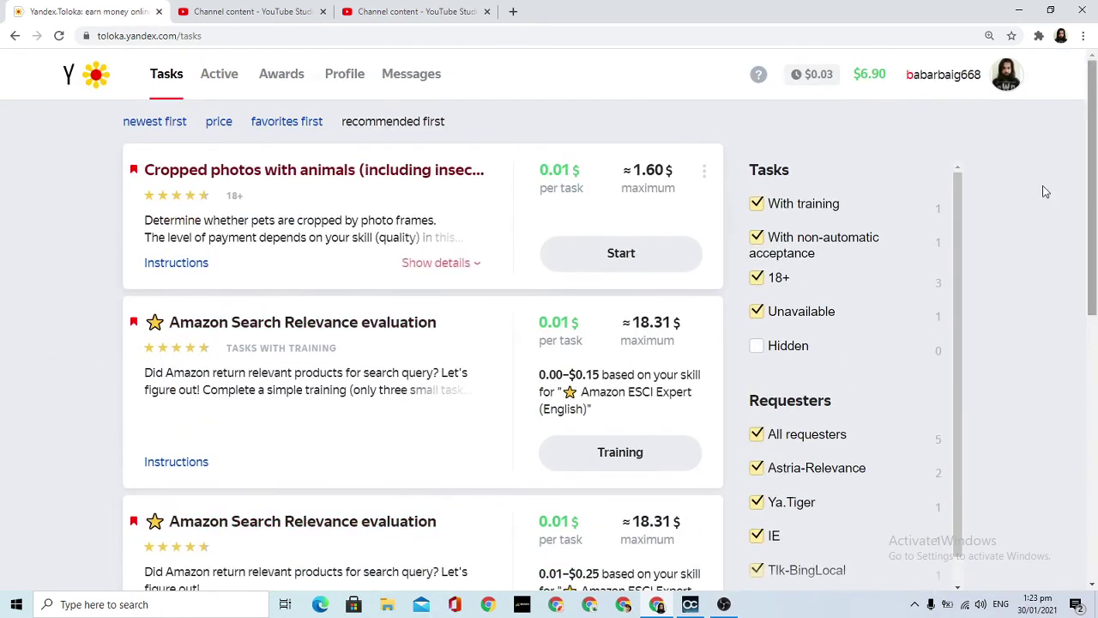